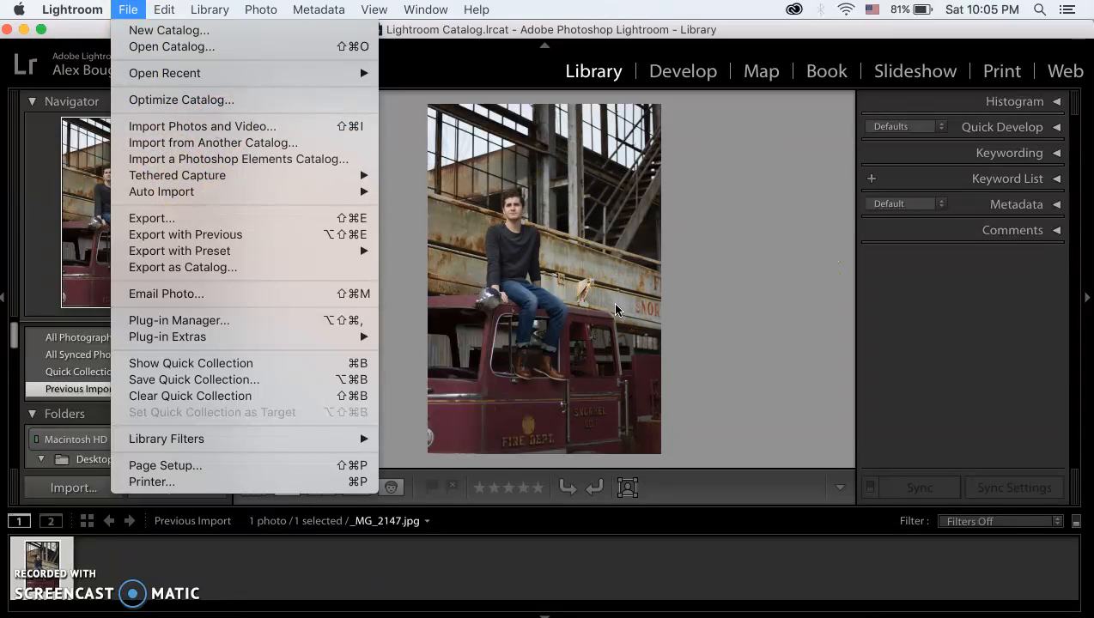
Step: Switch the photo to the Develop module and expand the Basic adjustments
left_click(650, 254)
left_click(691, 73)
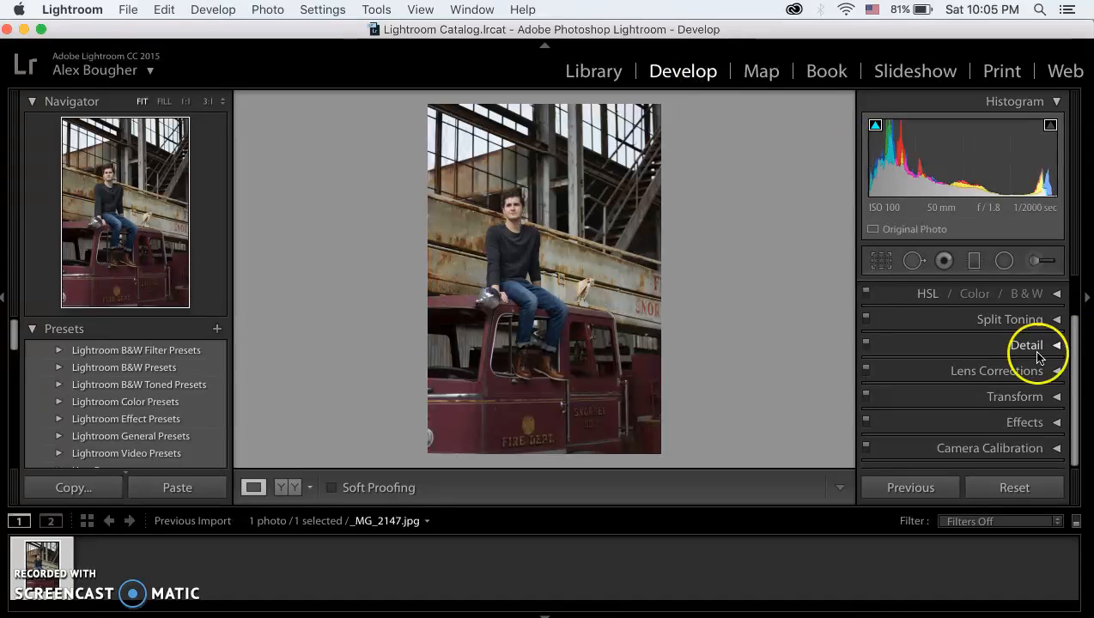
scroll(1036, 360, "up", 3)
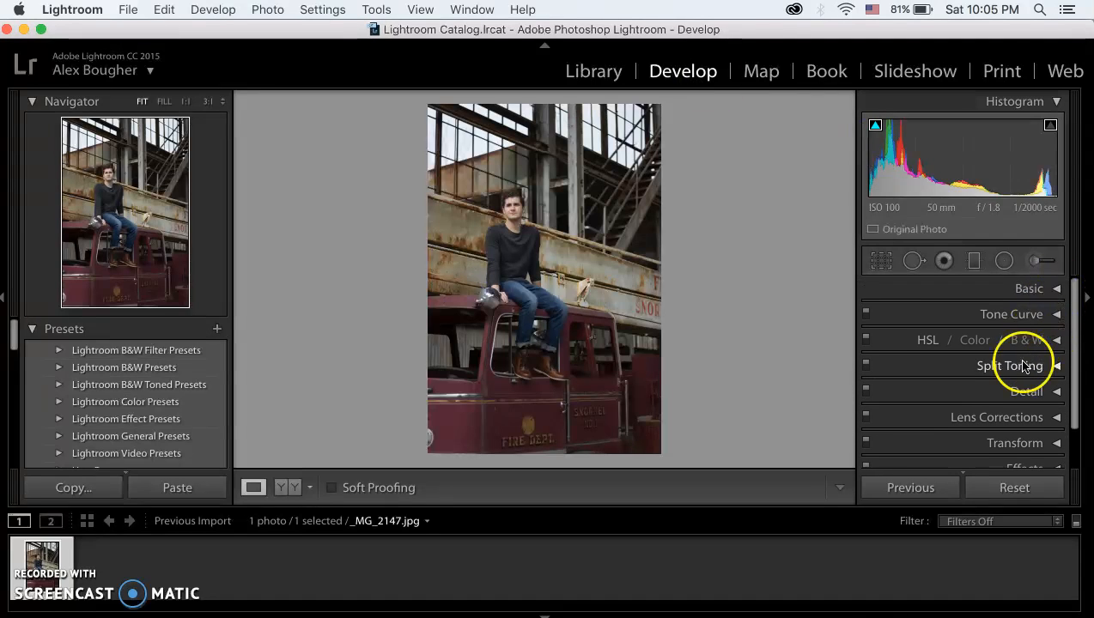
scroll(1026, 365, "down", 3)
scroll(1053, 344, "up", 4)
left_click(1056, 290)
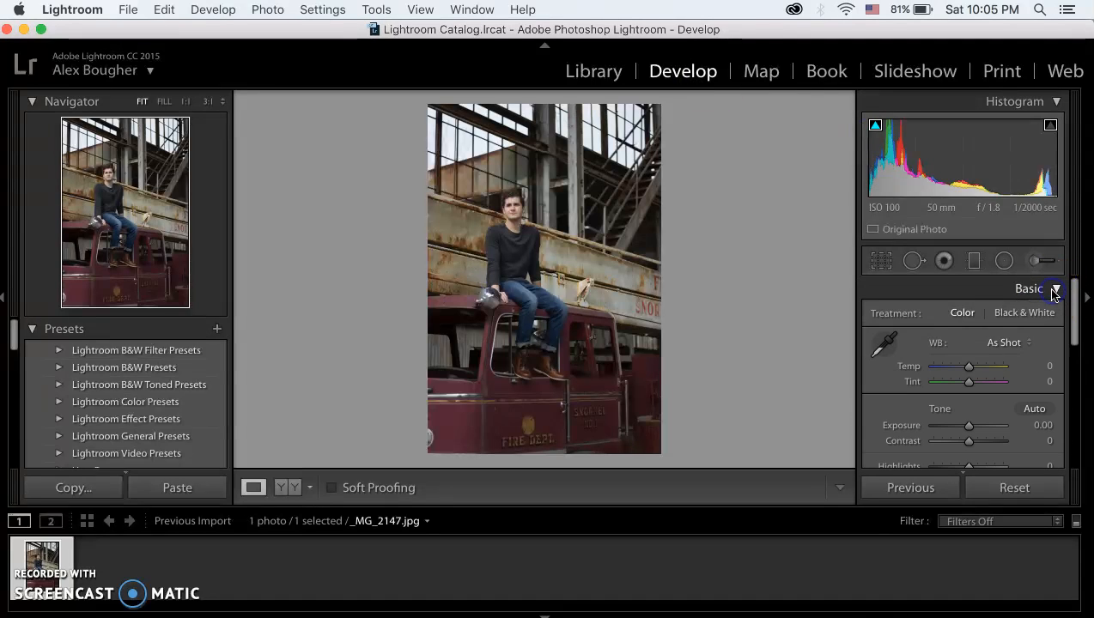
Step: Set Exposure to +0.50, Contrast to +9, Highlights to −13 and Shadows to +24, and turn on the shadow clipping warning
scroll(987, 352, "down", 1)
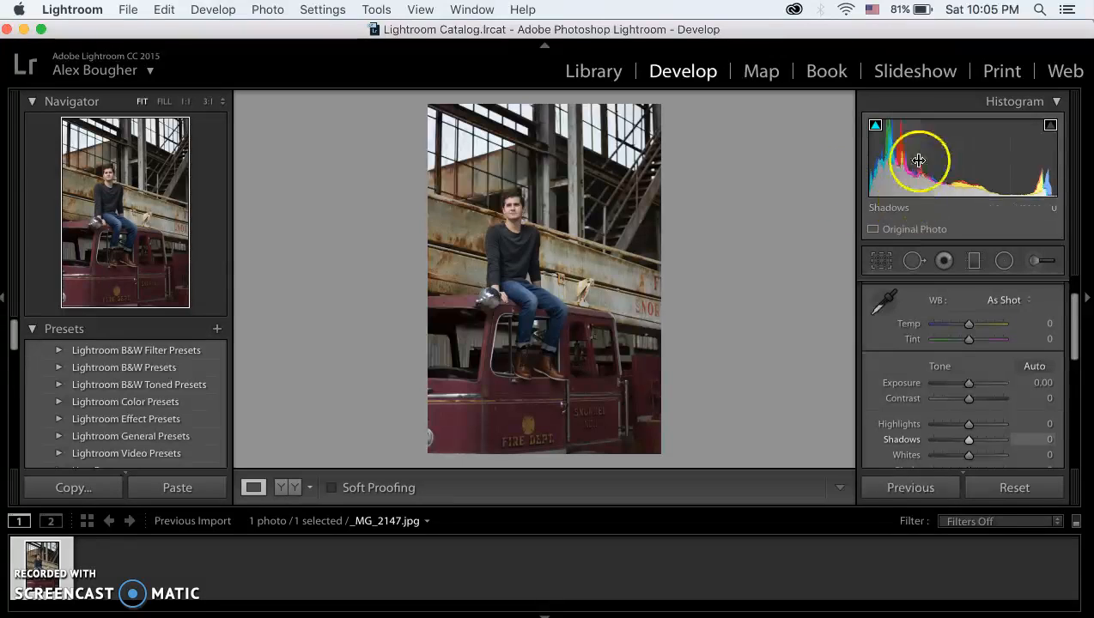
left_click_drag(969, 382, 977, 384)
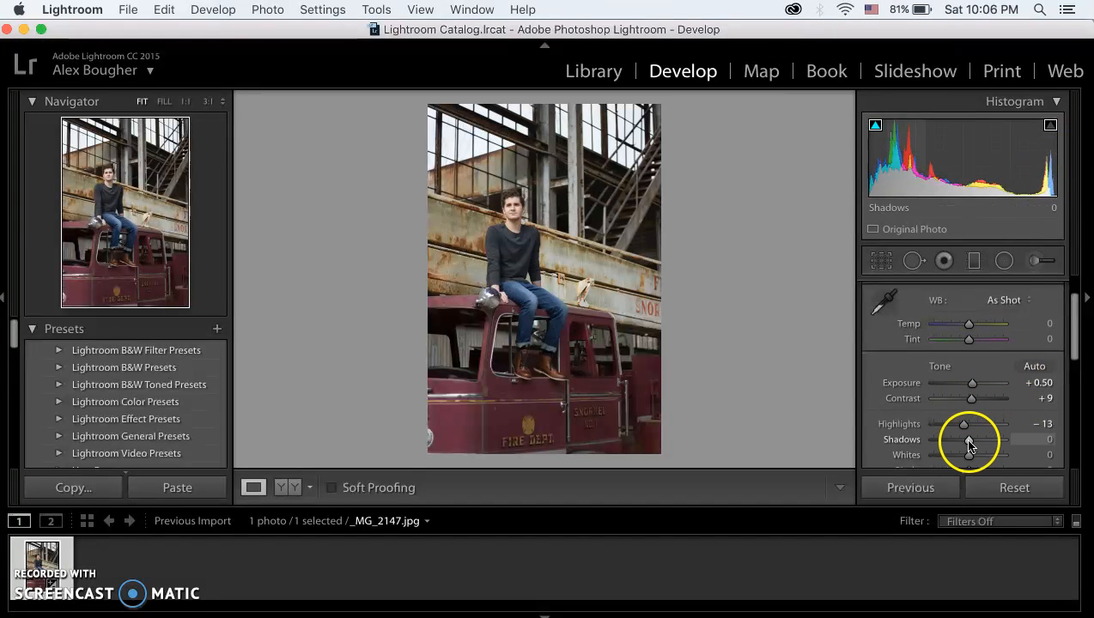
left_click_drag(969, 444, 973, 444)
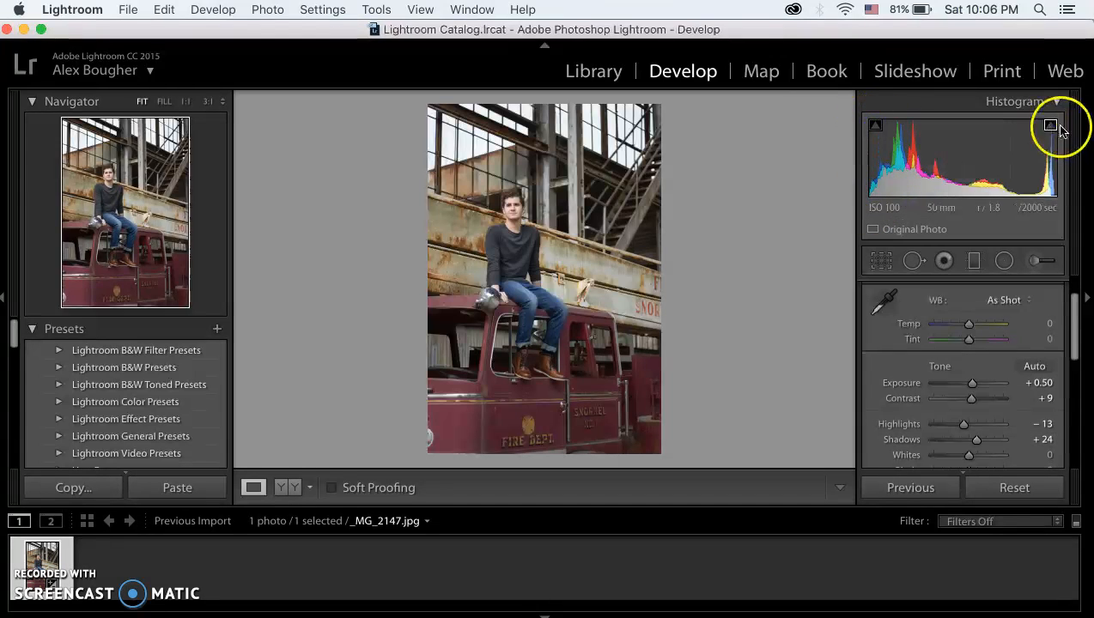
left_click(873, 128)
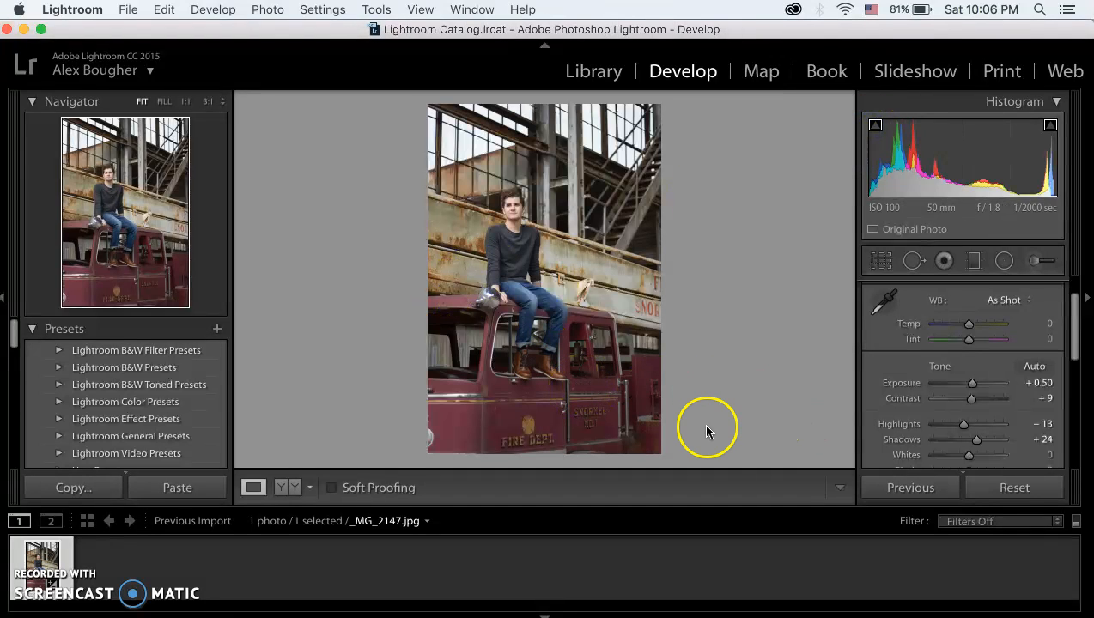
Step: Set Whites to +6 and Blacks to −7, after trying Whites at +100 and undoing it
scroll(968, 464, "down", 1)
left_click_drag(973, 421, 1070, 425)
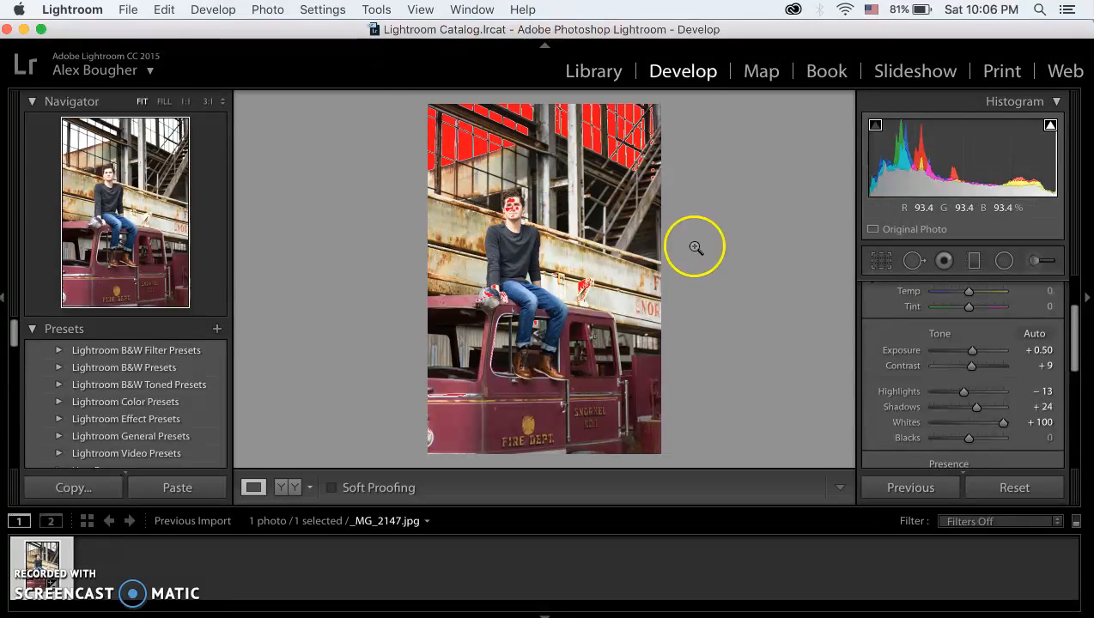
key("super+z")
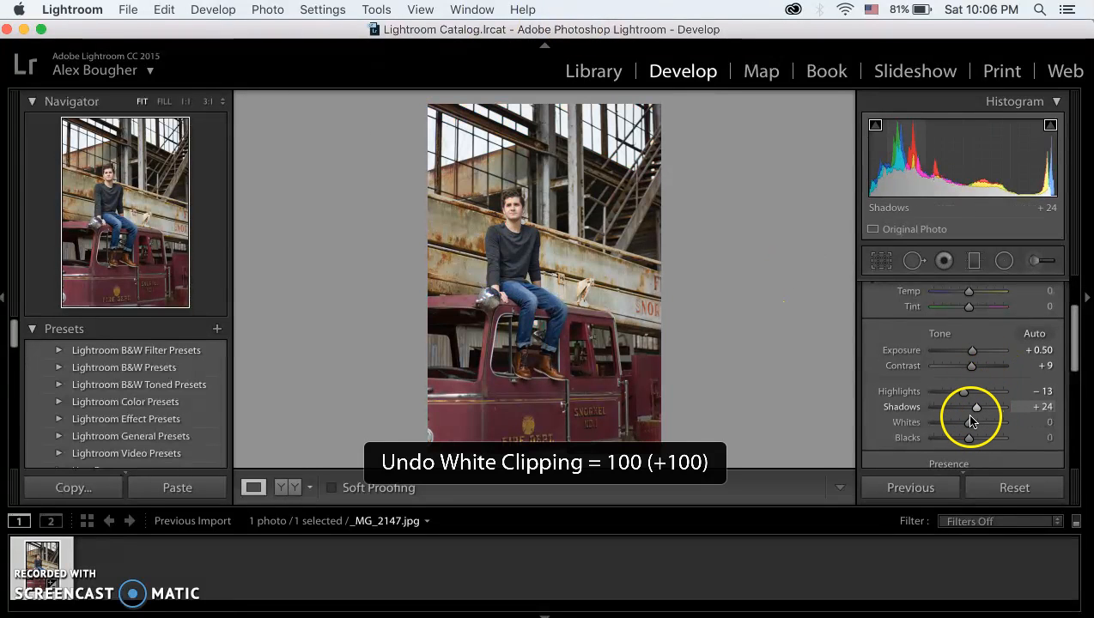
left_click_drag(970, 424, 965, 442)
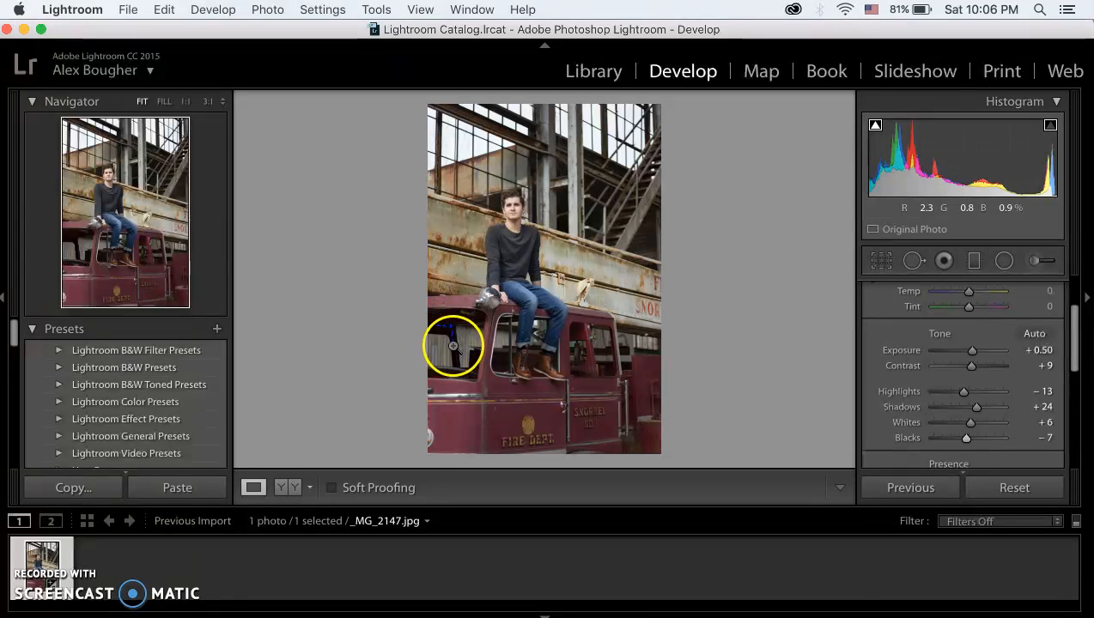
Step: Set Clarity to +10, after trying it at +100 and undoing that, and collapse the Basic adjustments
scroll(1033, 419, "down", 5)
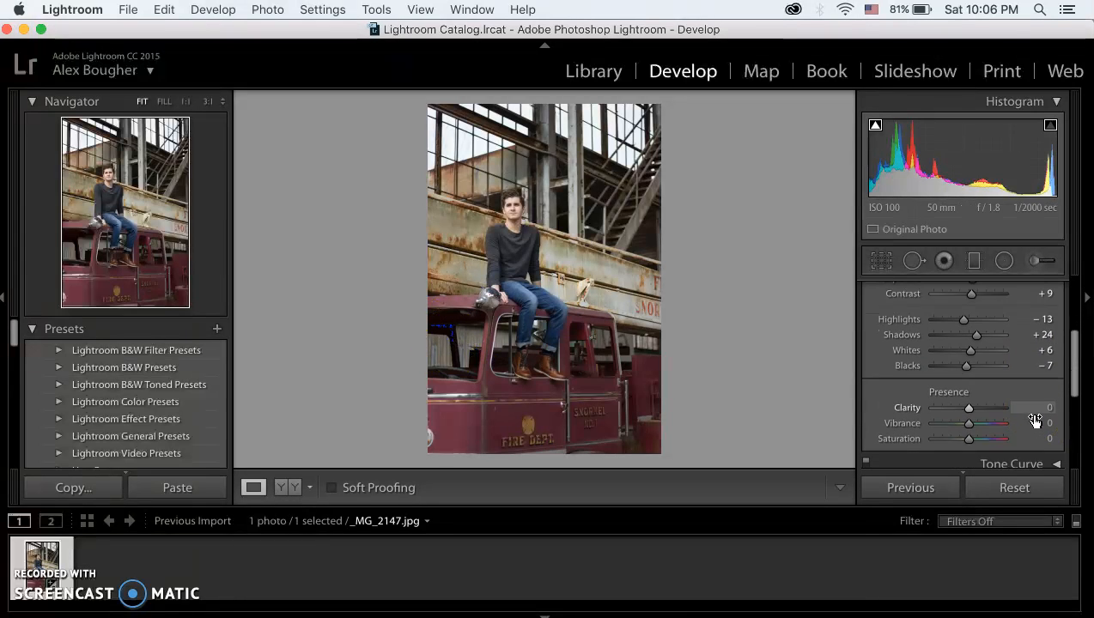
left_click_drag(971, 382, 1072, 387)
key("super+z")
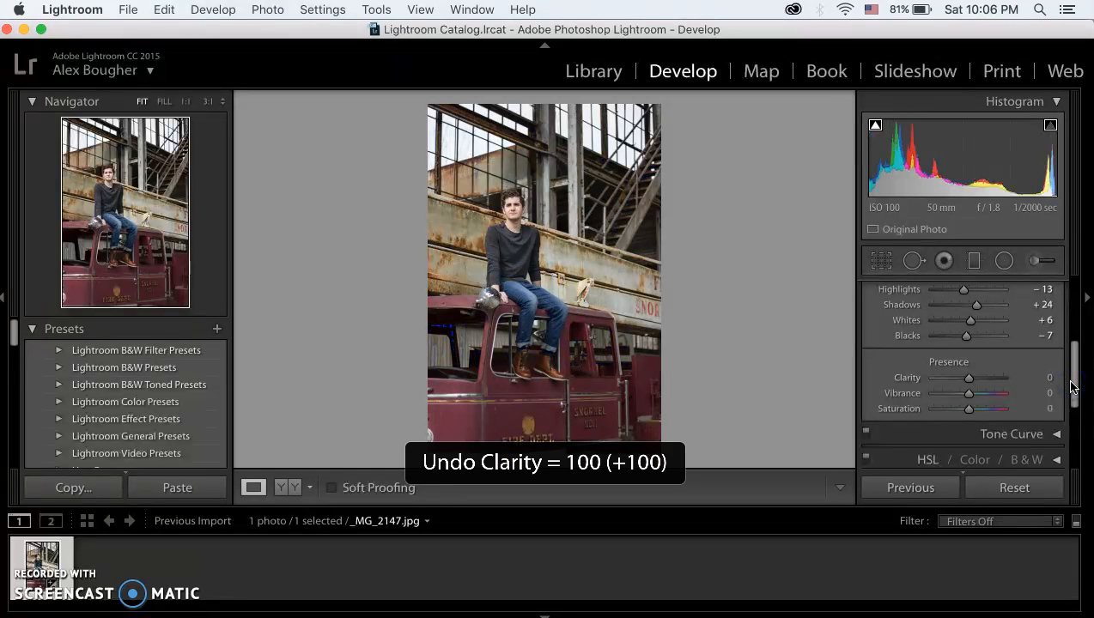
left_click(972, 381)
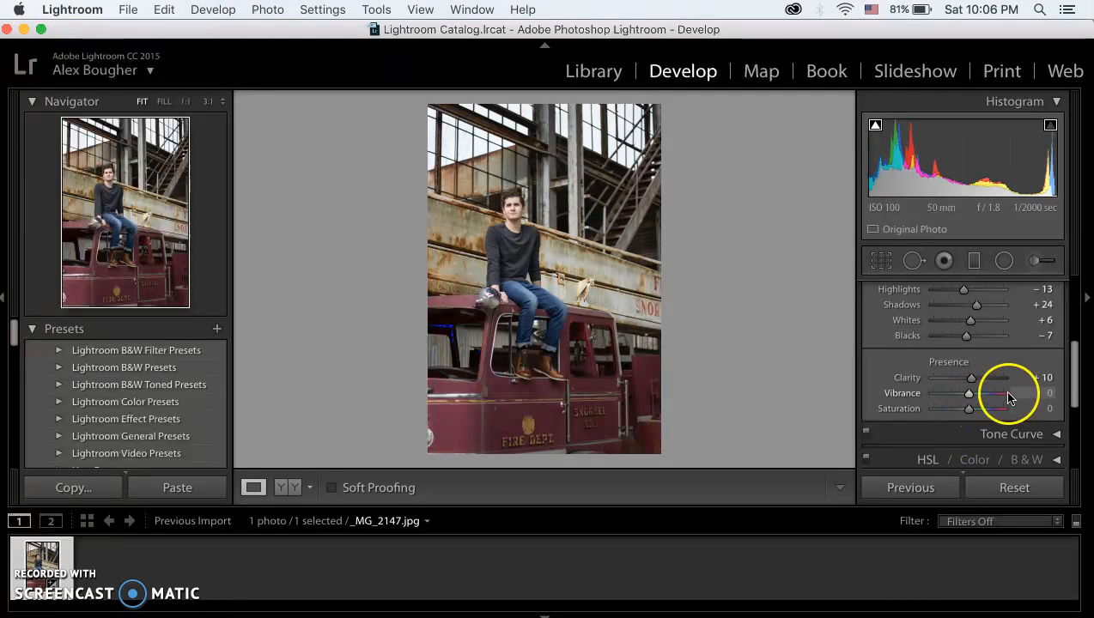
scroll(1009, 378, "up", 5)
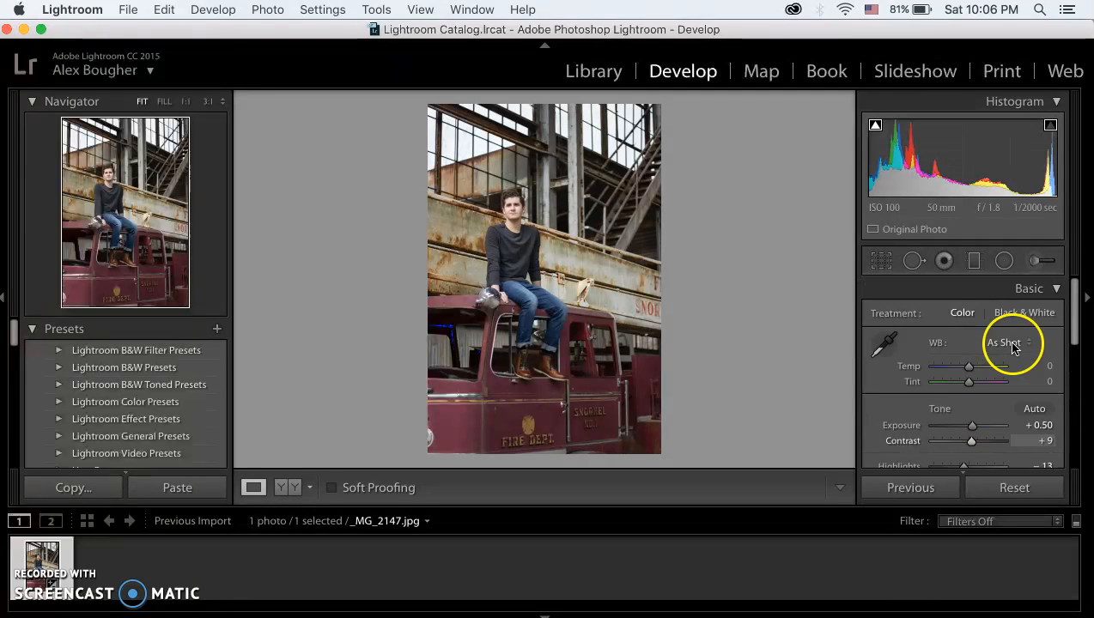
left_click(1042, 291)
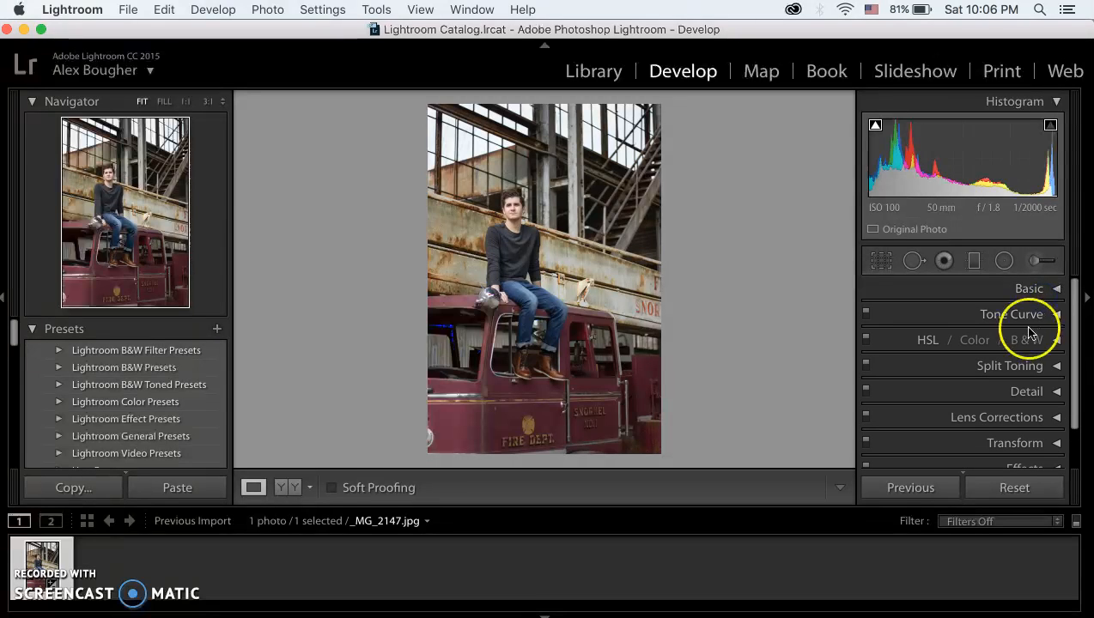
Step: Expand the Transform adjustments, try a manual perspective change on the photo and undo it
scroll(1065, 383, "down", 2)
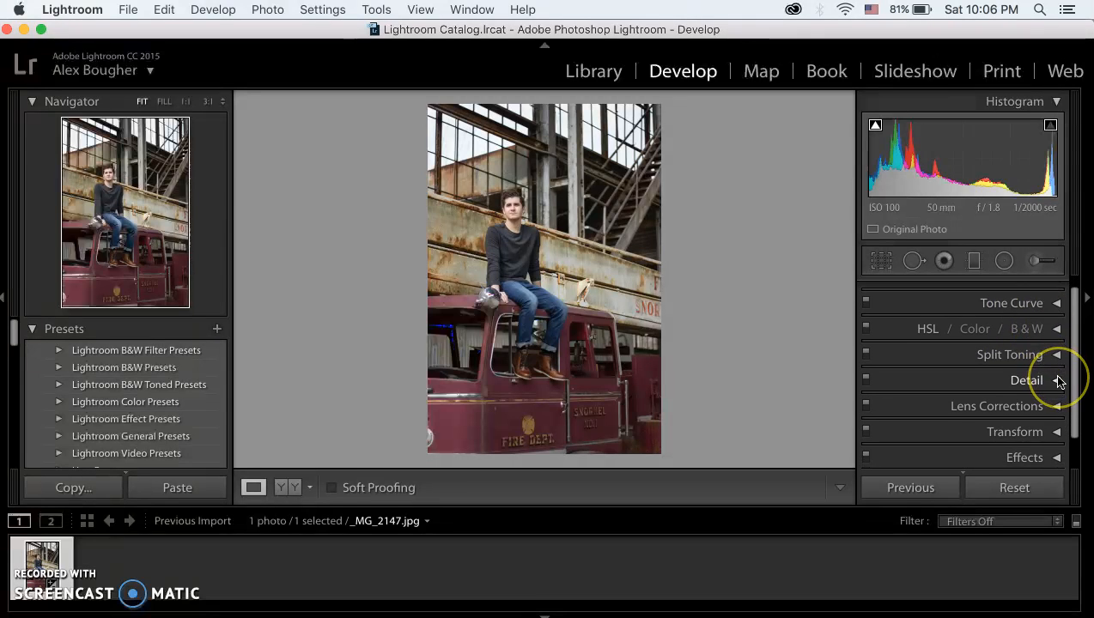
scroll(946, 445, "down", 2)
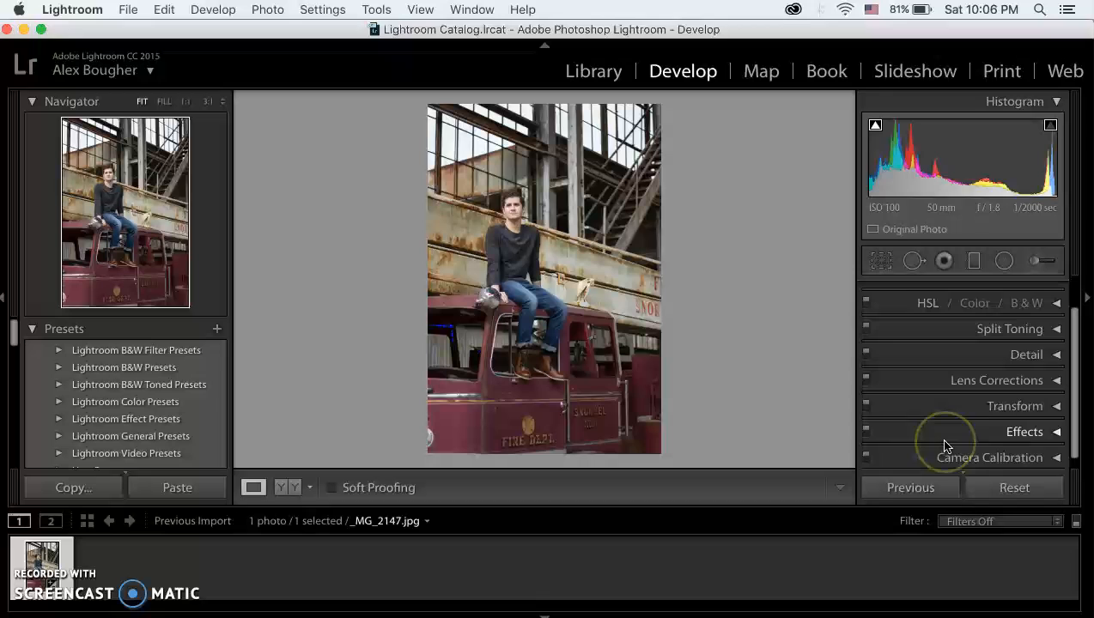
left_click(1019, 397)
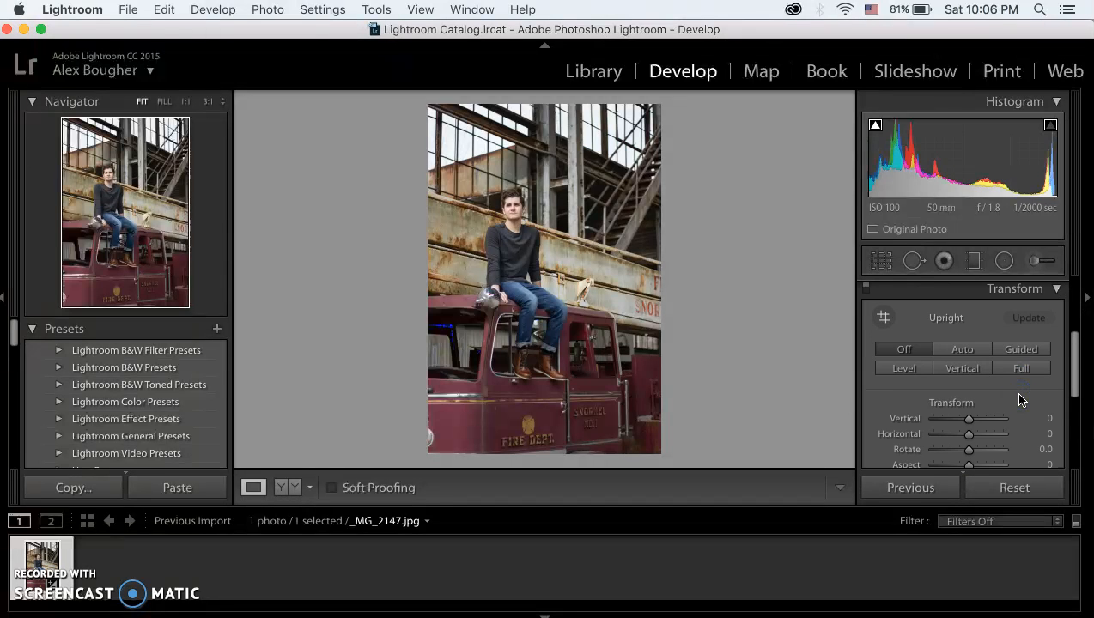
left_click(970, 419)
left_click_drag(969, 419, 957, 455)
key("super+z")
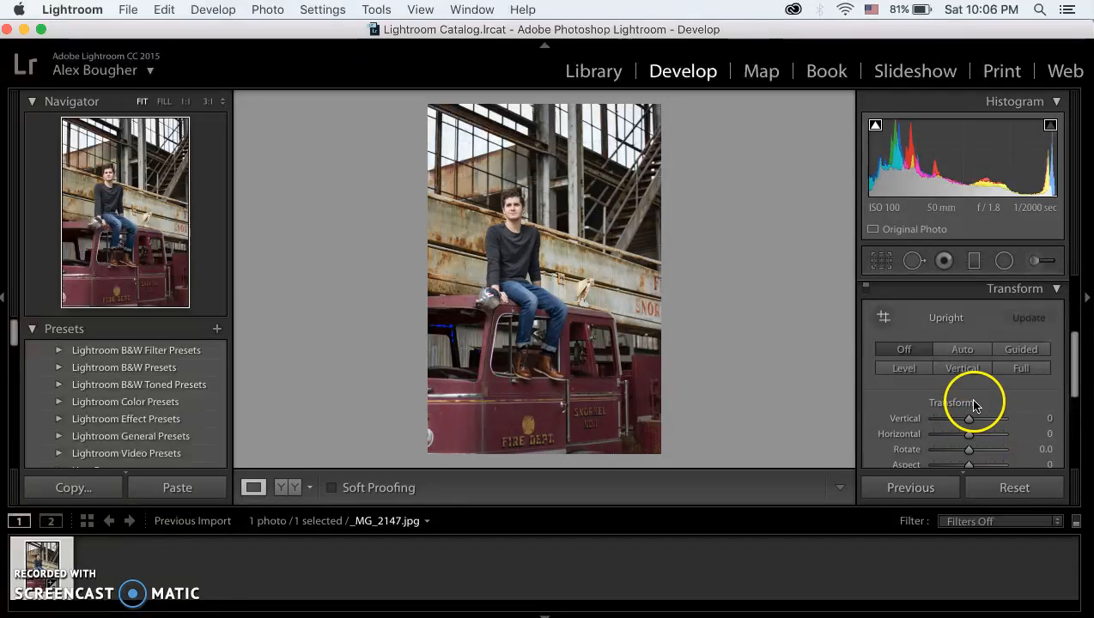
Step: Compare the Auto, Level and Off Upright corrections, apply Level to the photo and collapse the Transform adjustments
left_click(960, 350)
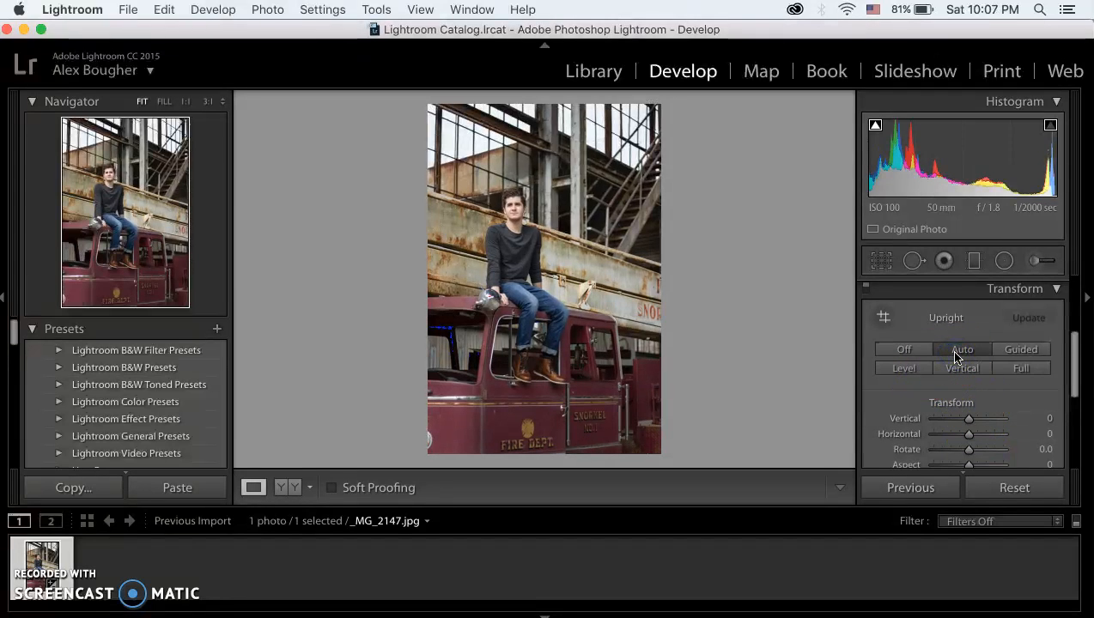
left_click(921, 374)
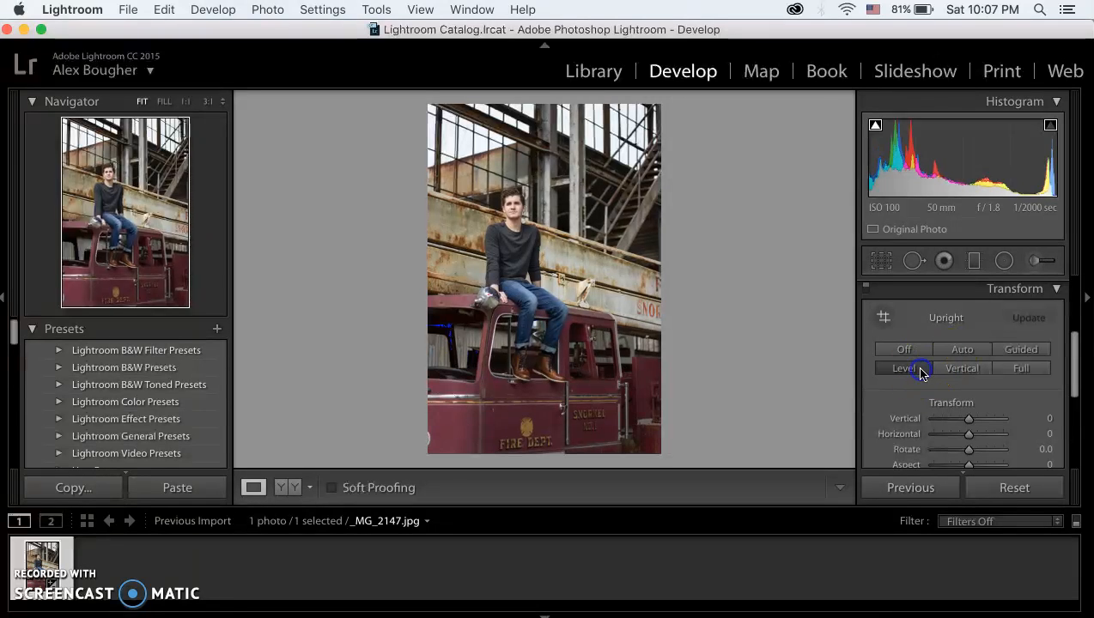
left_click(910, 352)
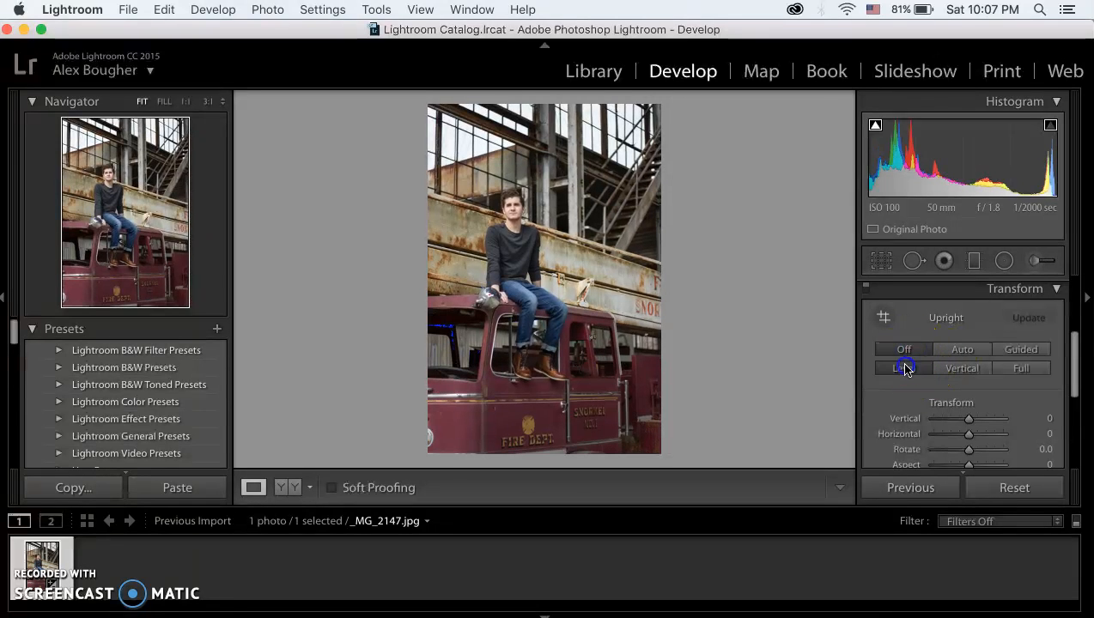
left_click(905, 368)
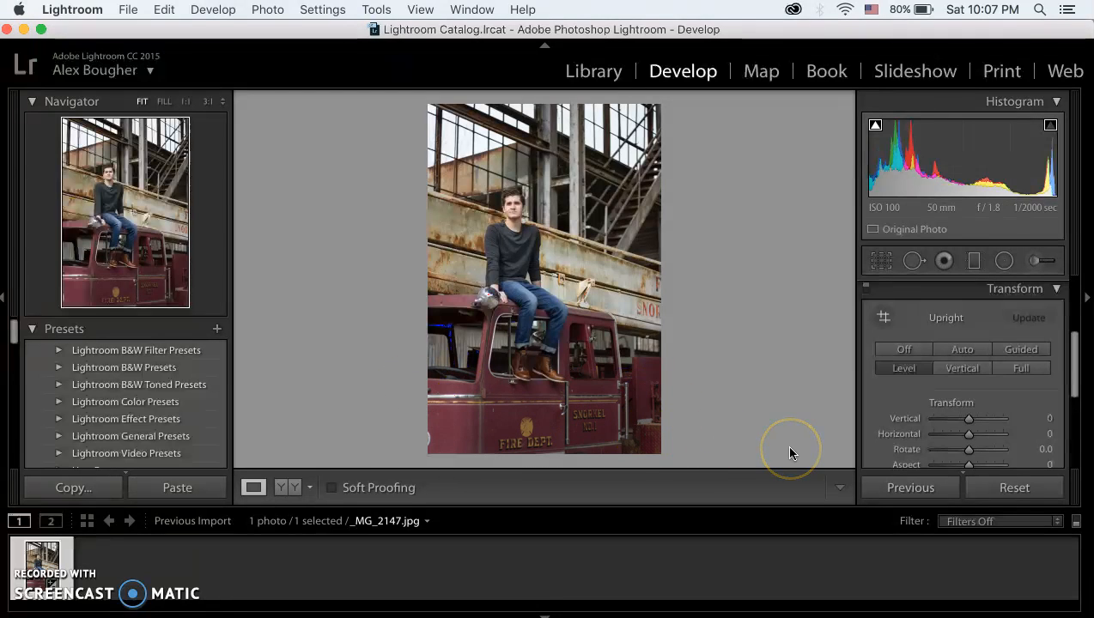
left_click(1021, 294)
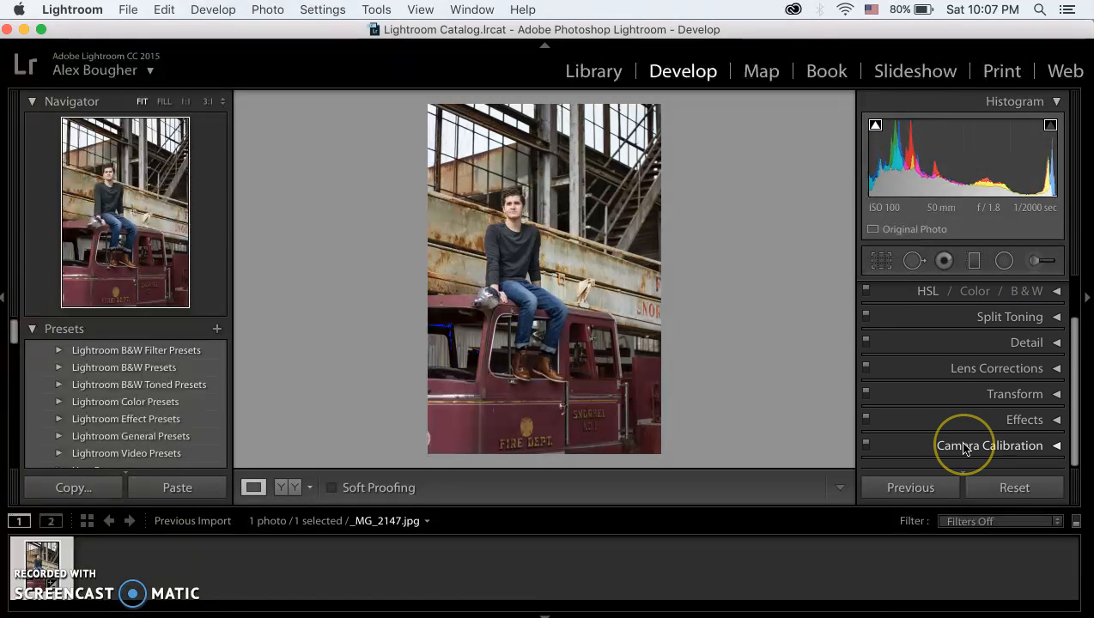
Step: Activate the Adjustment Brush and set brush A to size 34.1 with feather 30
scroll(963, 448, "up", 4)
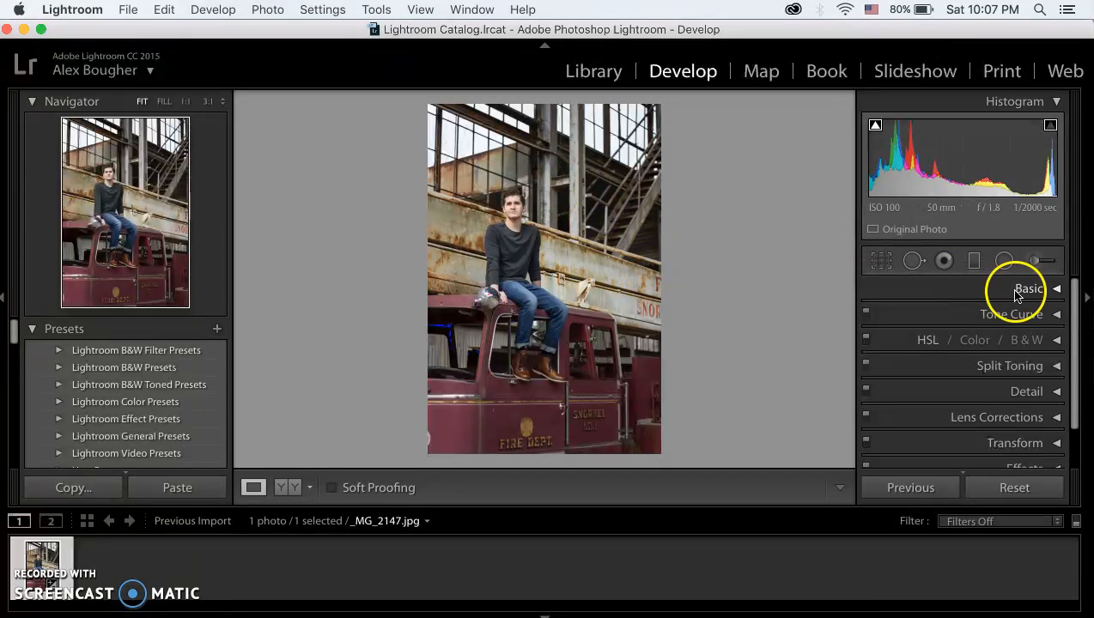
left_click(1043, 266)
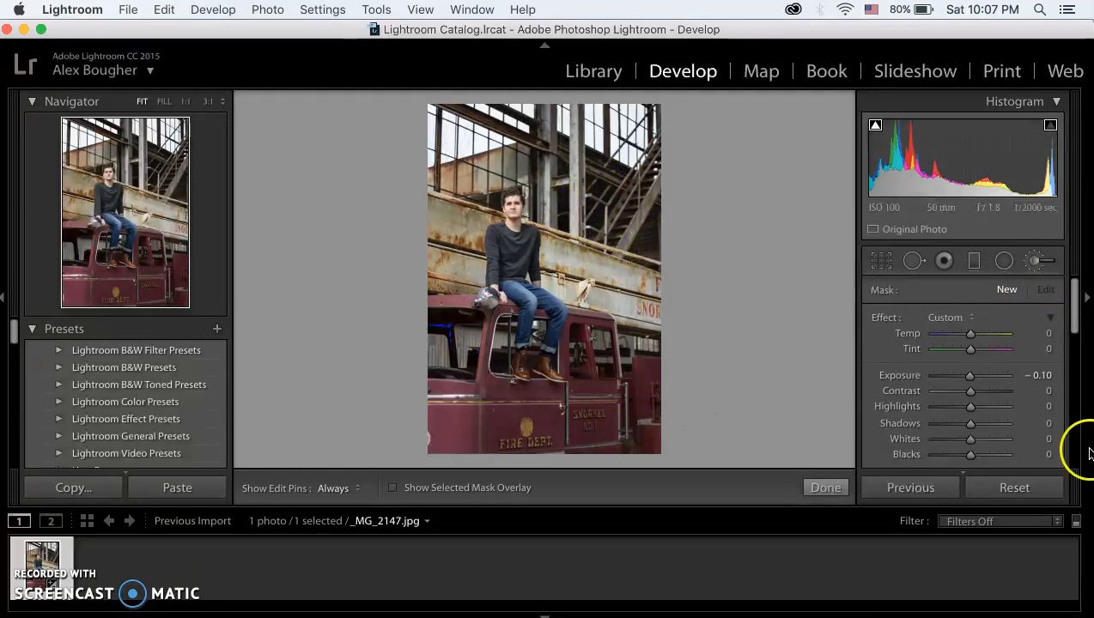
scroll(1019, 369, "down", 10)
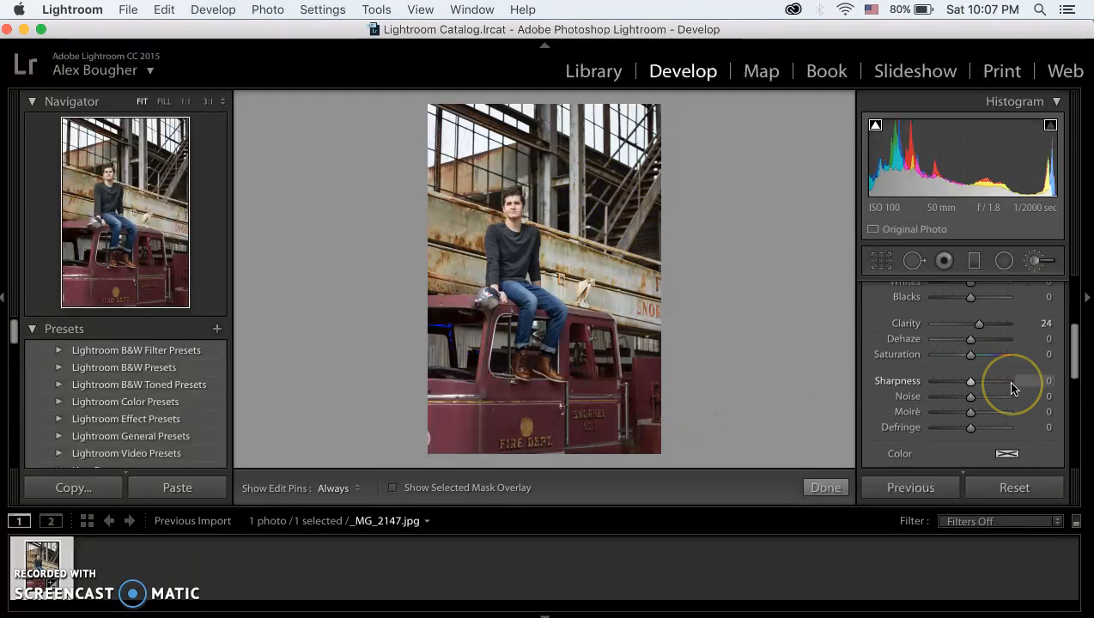
scroll(1018, 364, "up", 3)
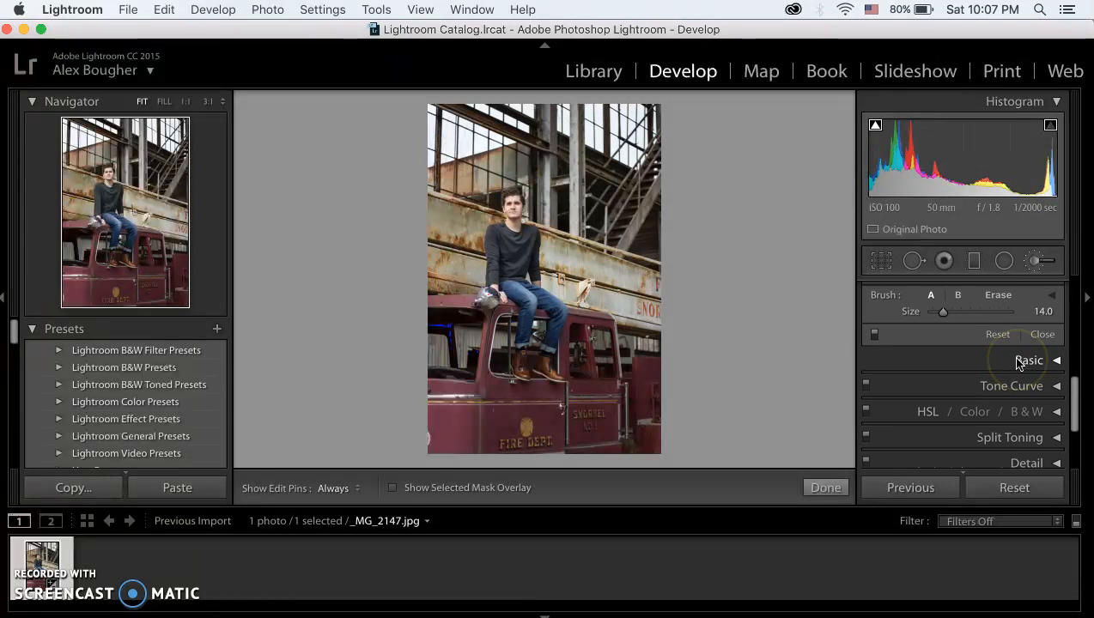
left_click(943, 418)
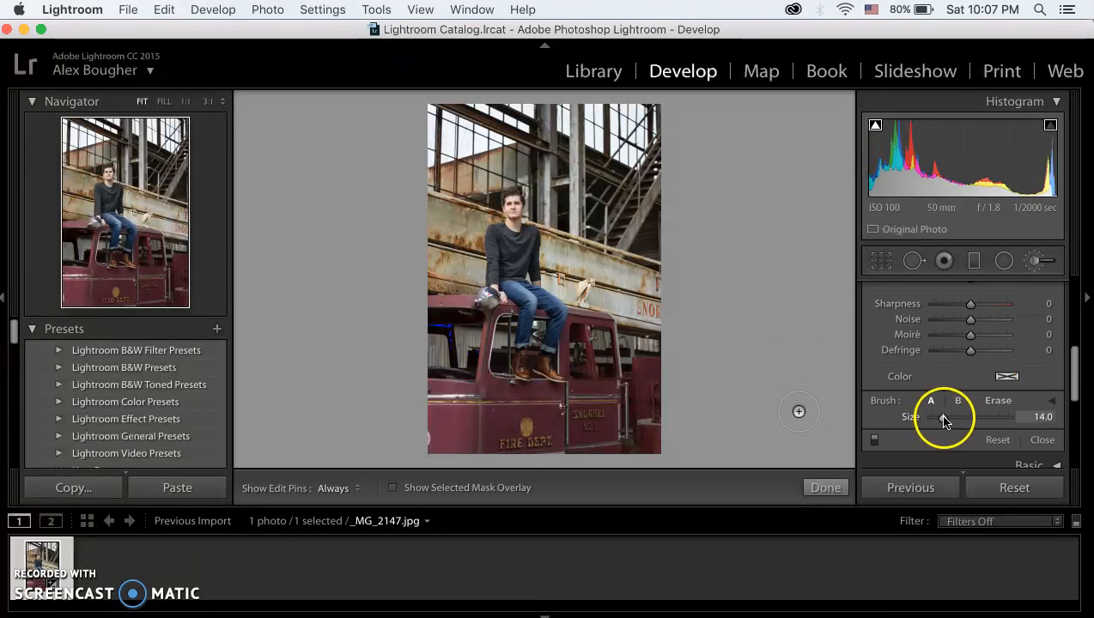
left_click_drag(948, 418, 961, 416)
left_click(1051, 401)
left_click(973, 432)
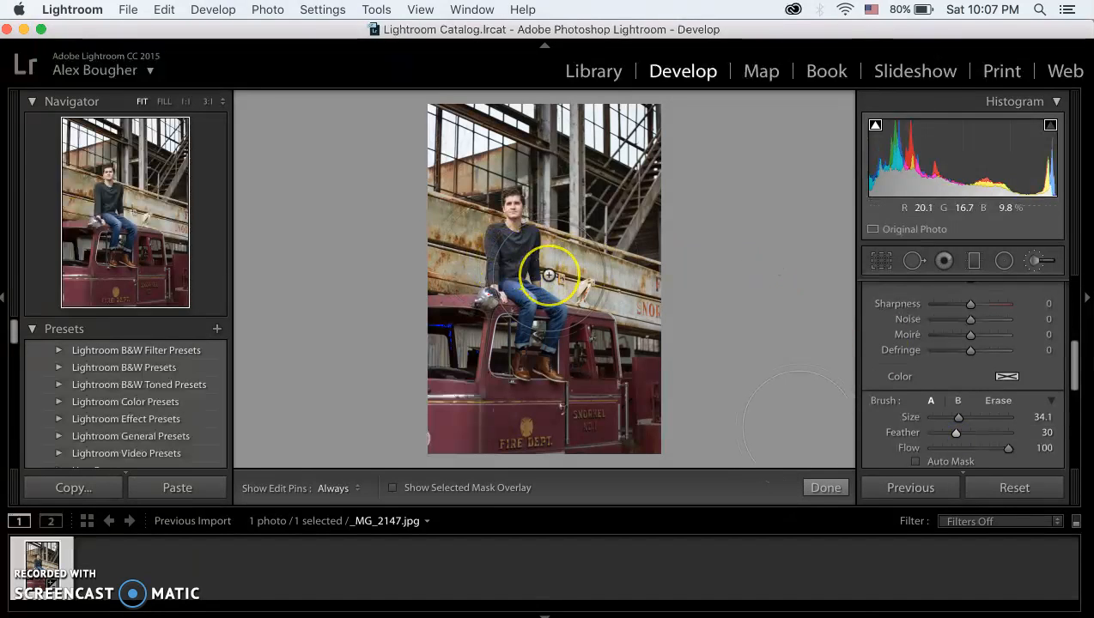
Step: Set the brush's Exposure to 0.34 and paint over the dark beams and staircase in the background
left_click_drag(549, 275, 597, 295)
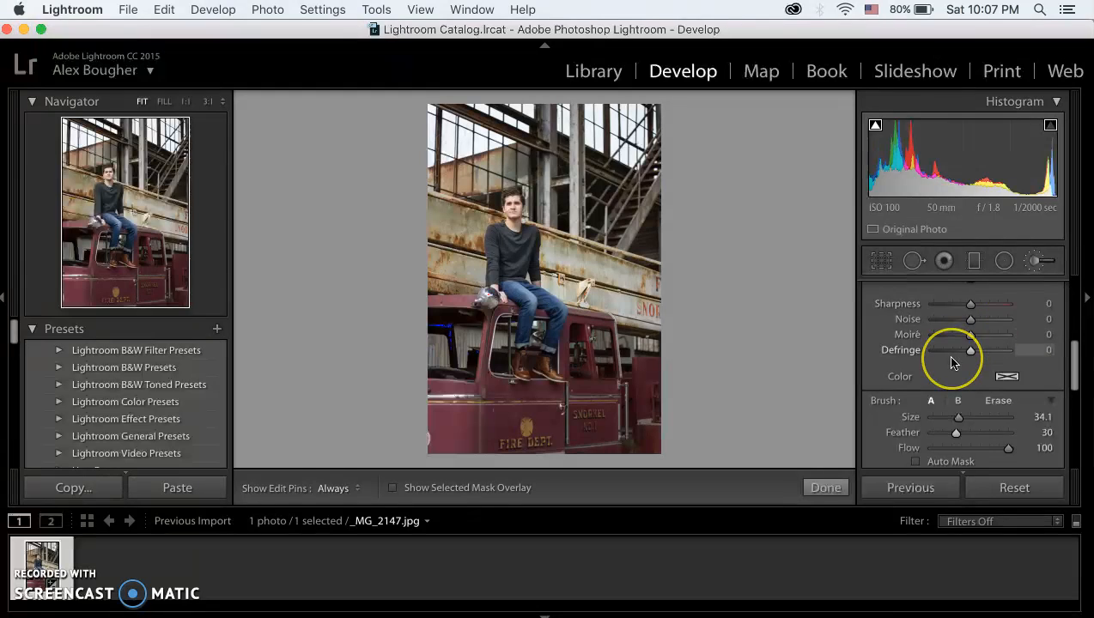
scroll(949, 360, "up", 8)
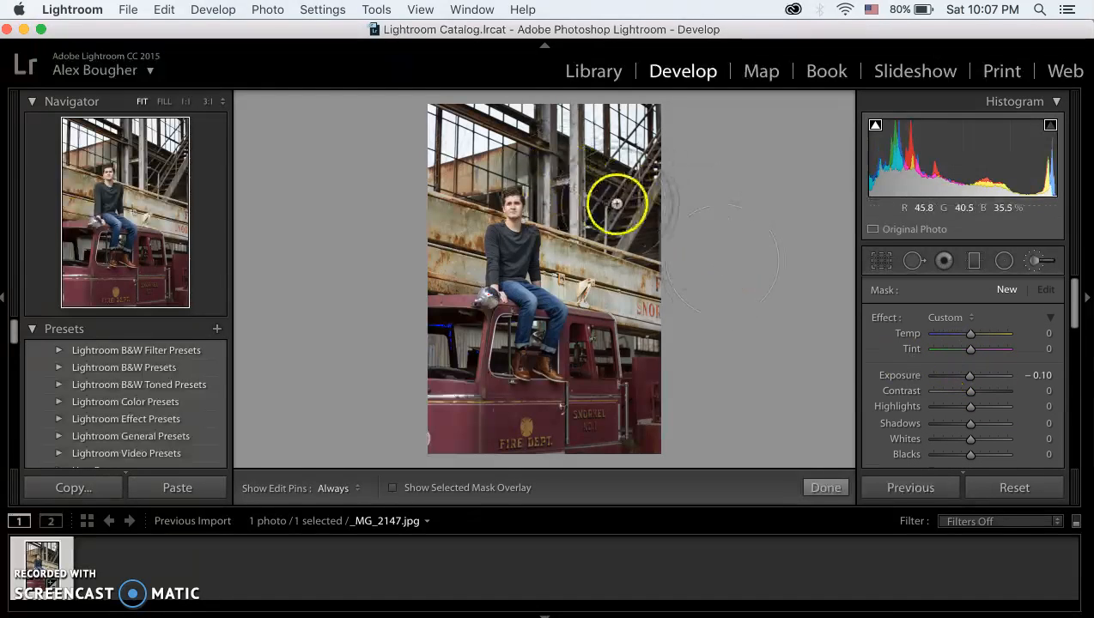
left_click_drag(967, 377, 971, 377)
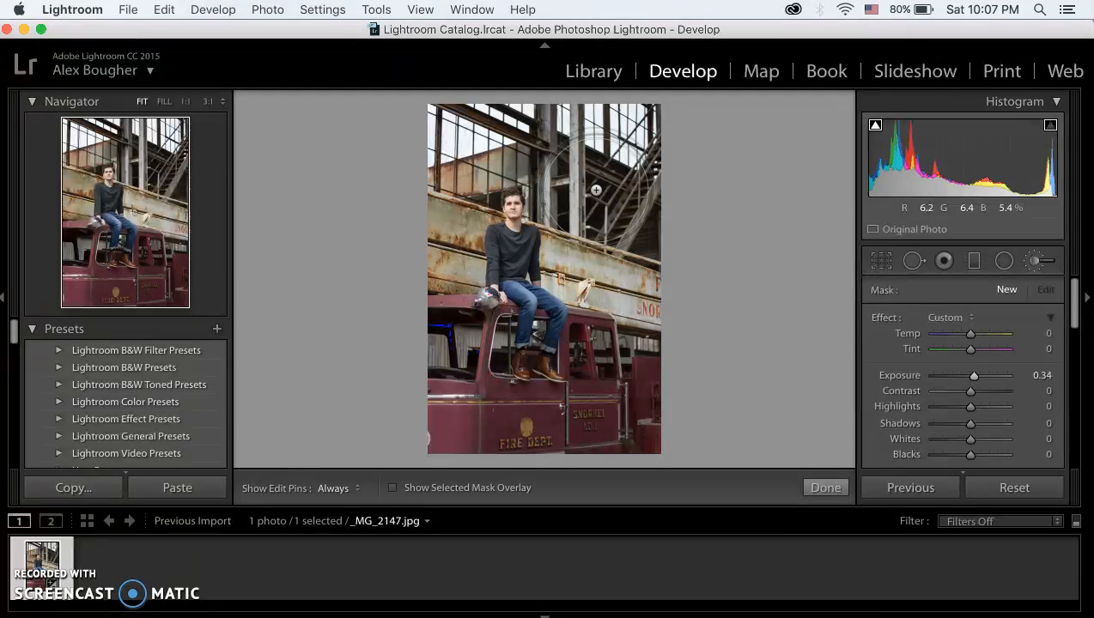
key("h")
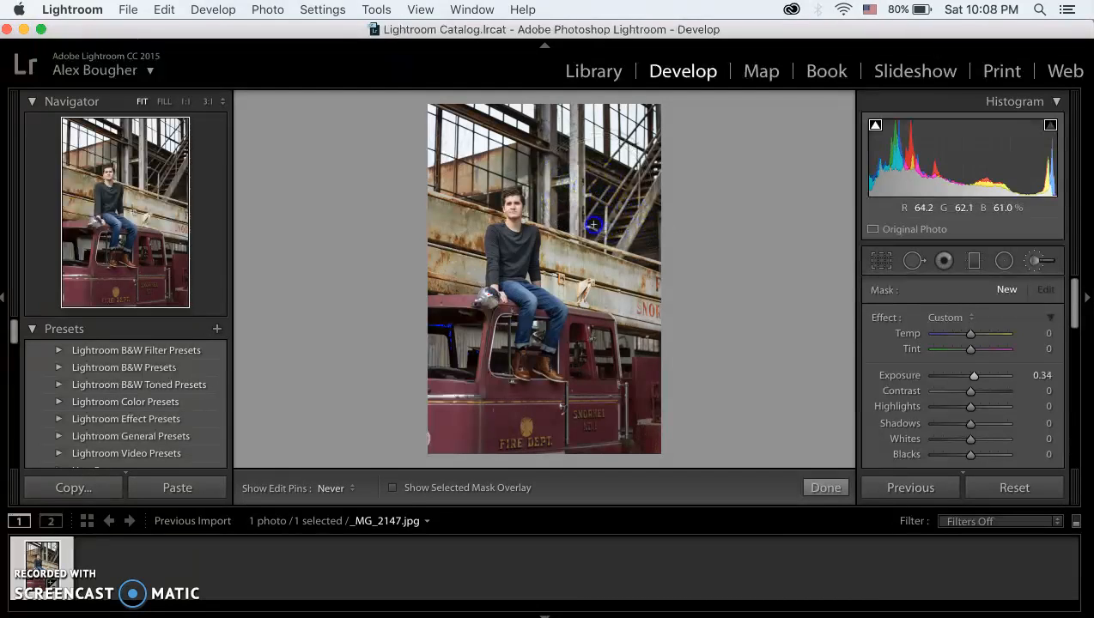
left_click_drag(649, 225, 644, 224)
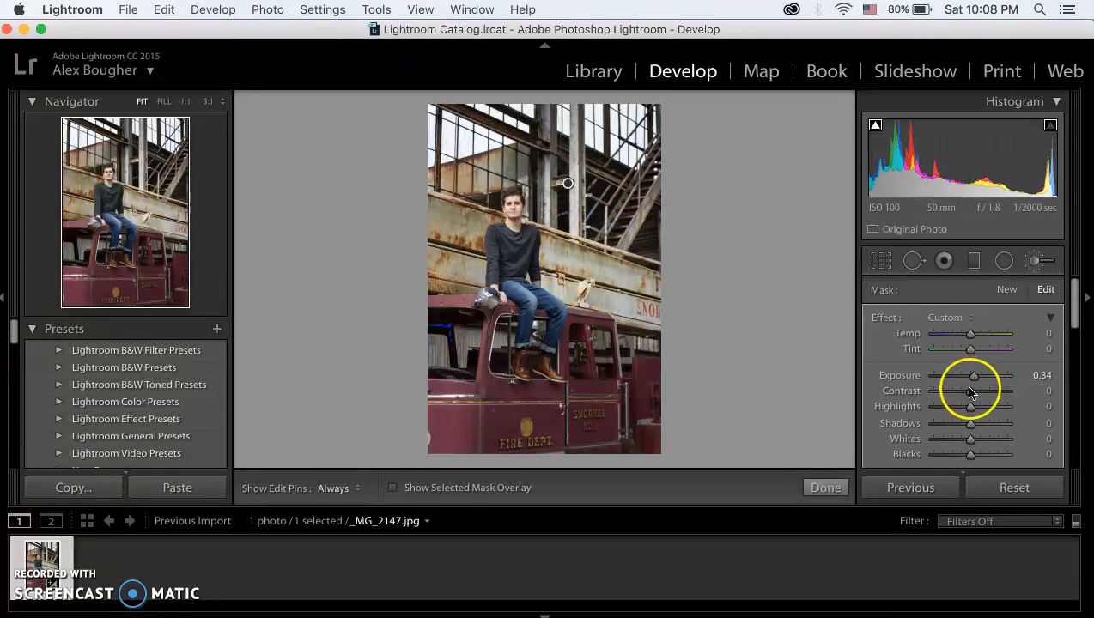
Step: Set the painted brush adjustment's Highlights to 59, Shadows to 40 and Whites to 51, and delete that brush adjustment
left_click_drag(970, 409, 989, 438)
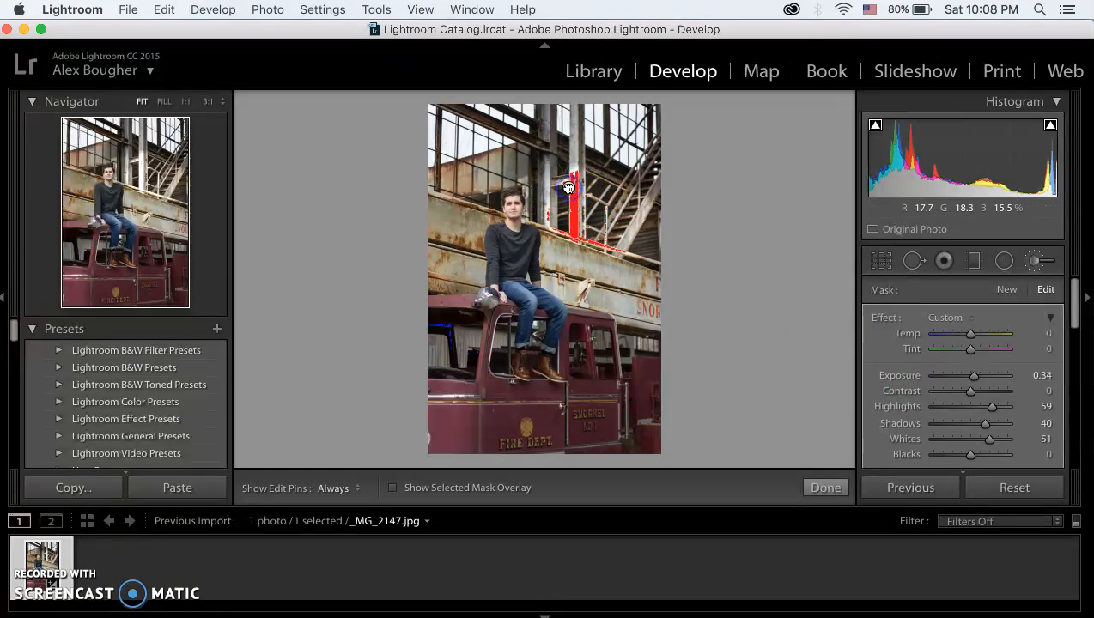
key("Delete")
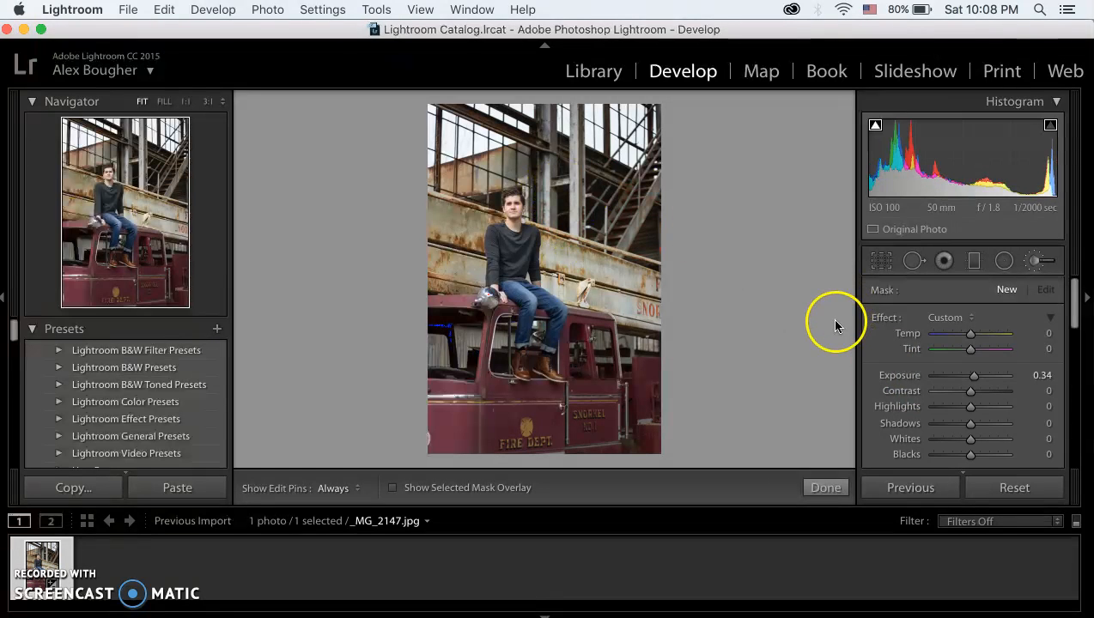
scroll(1019, 427, "down", 10)
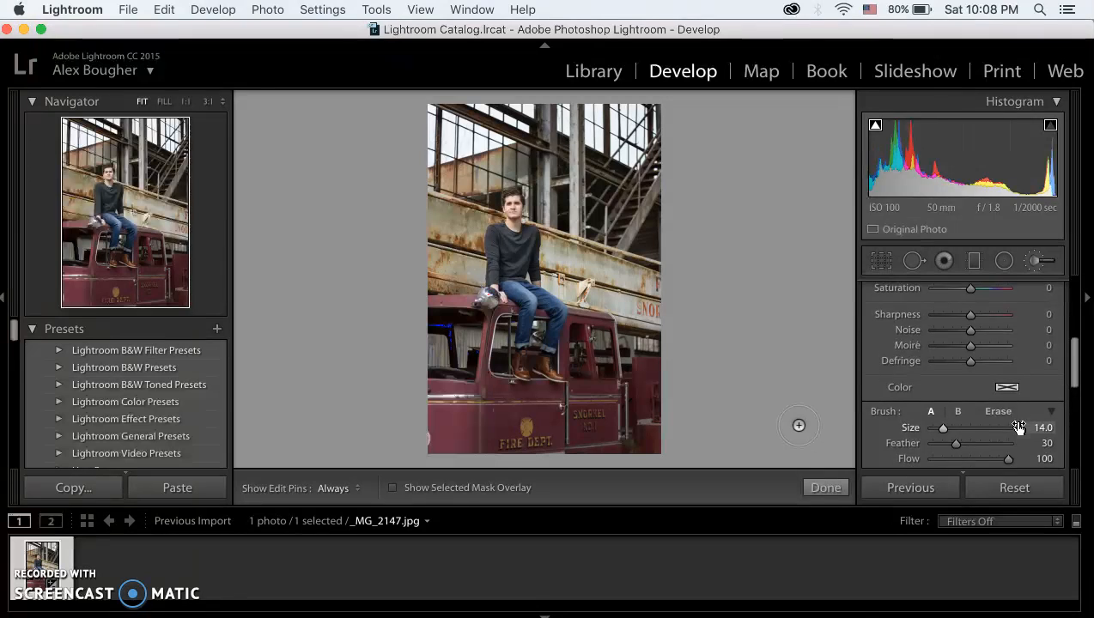
scroll(1019, 426, "down", 3)
scroll(1018, 425, "up", 12)
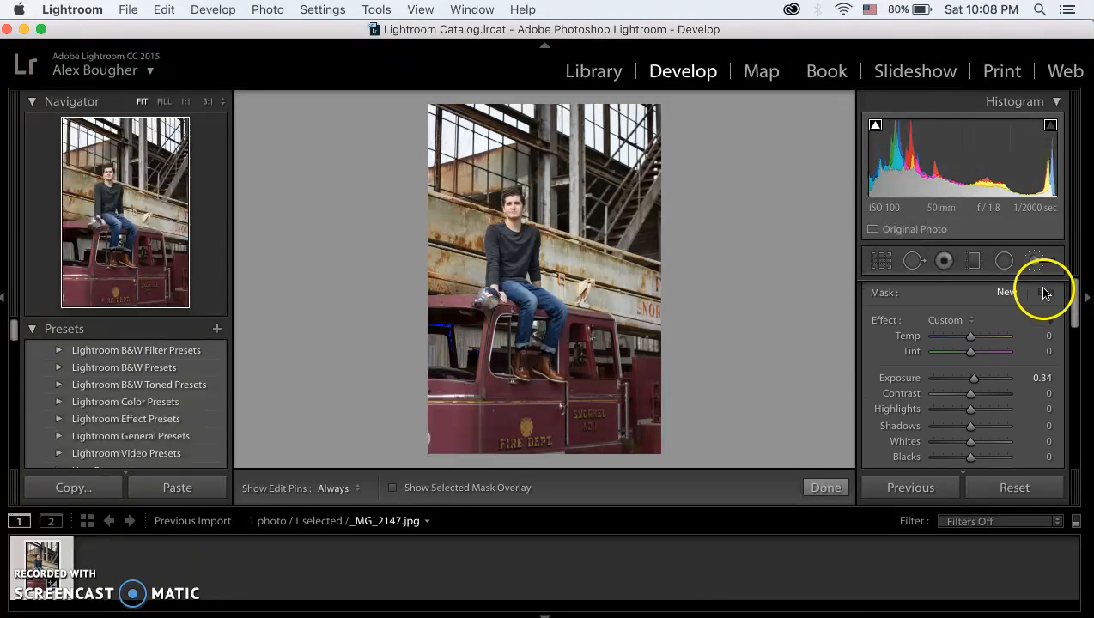
Step: Crop the photo in closer around the man and the truck cab at the Original aspect, apply it and undo the last crop change
left_click(883, 264)
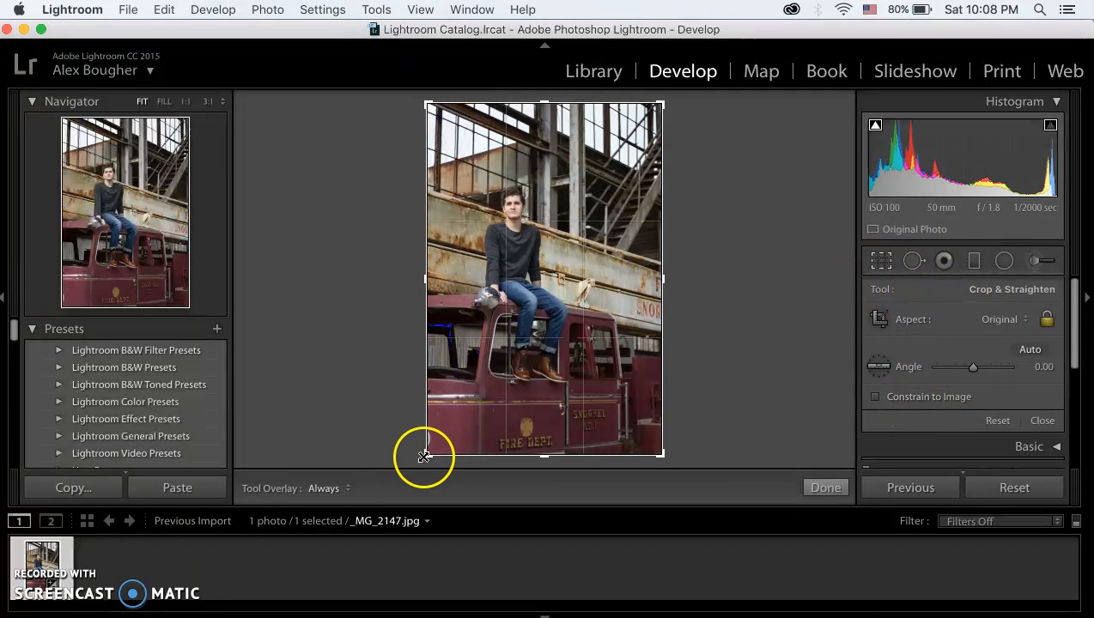
left_click_drag(425, 455, 498, 353)
left_click_drag(425, 401, 416, 408)
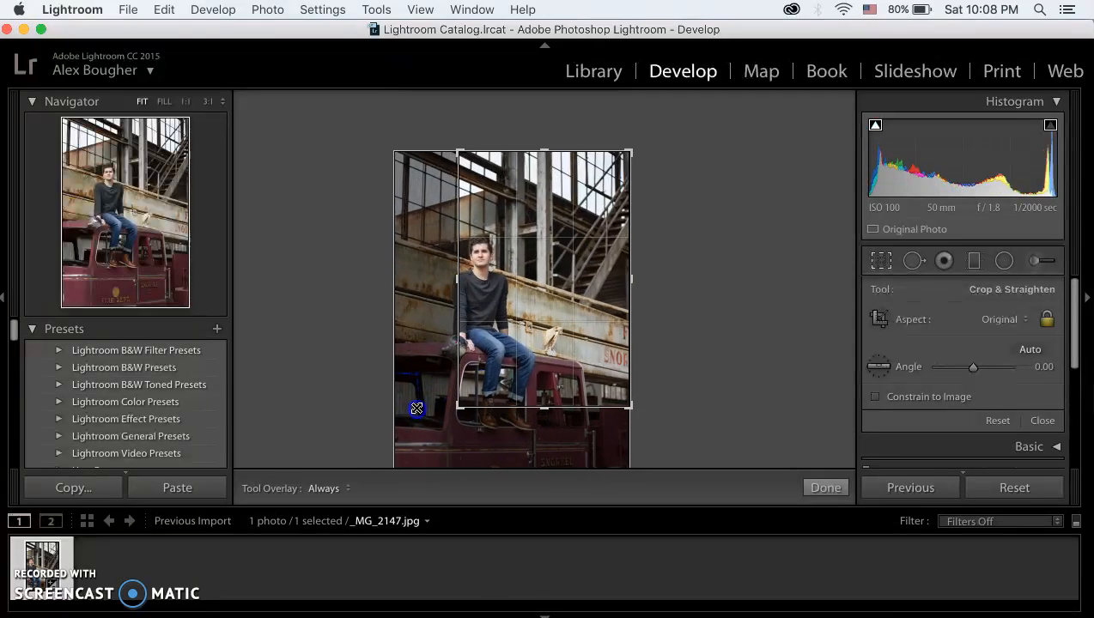
left_click_drag(482, 363, 516, 320)
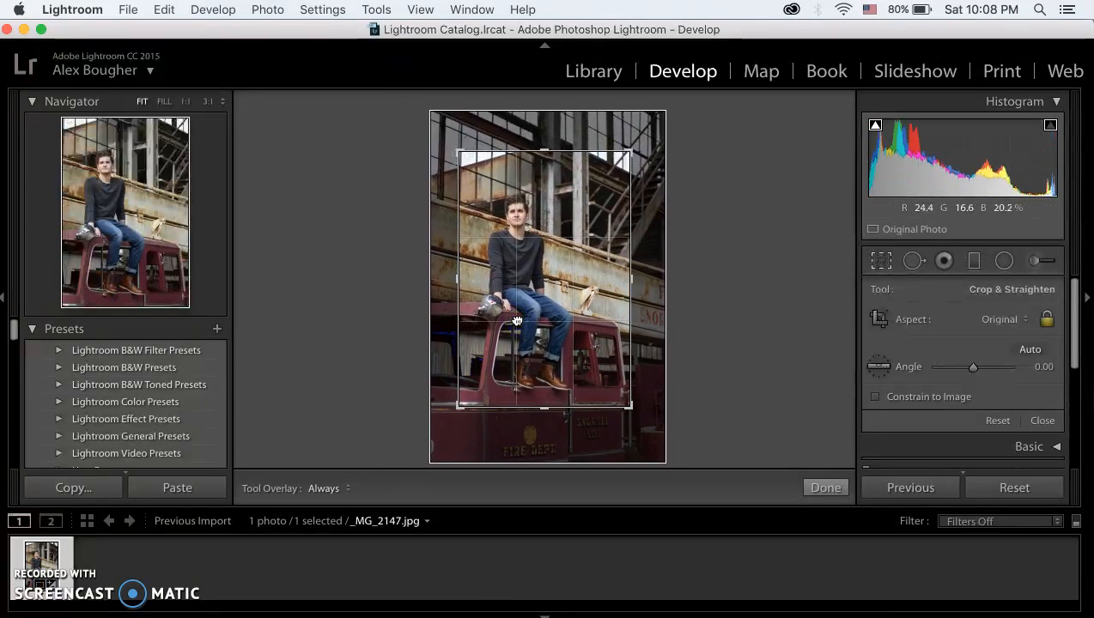
key("Return")
key("super+z")
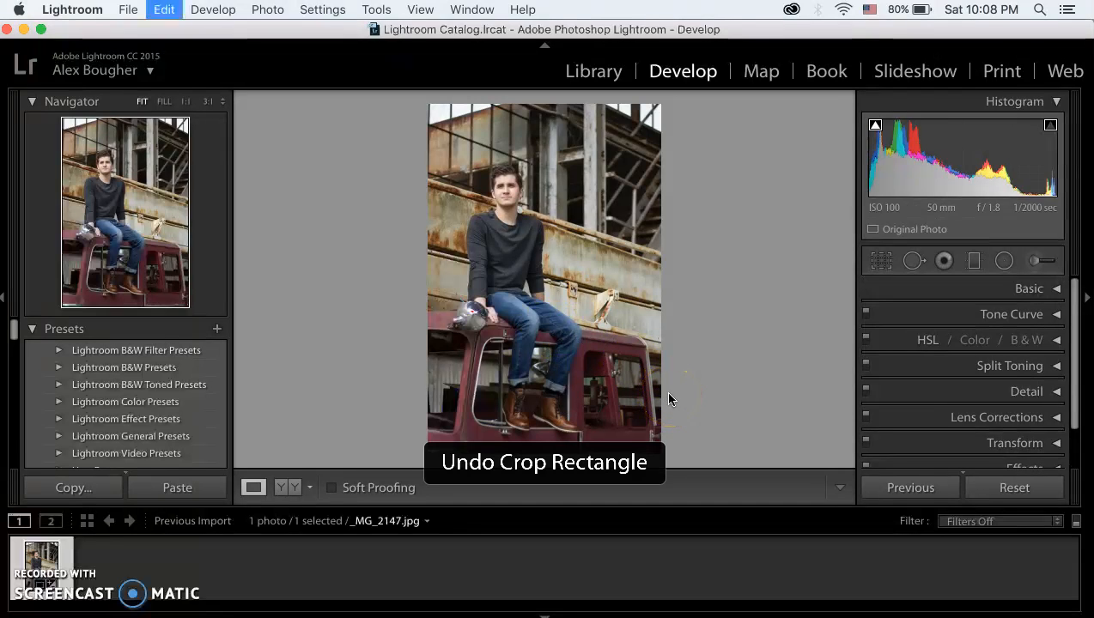
Step: Reopen the Crop & Straighten tool, check the aspect ratio options and reset the crop to the full photo
left_click(881, 260)
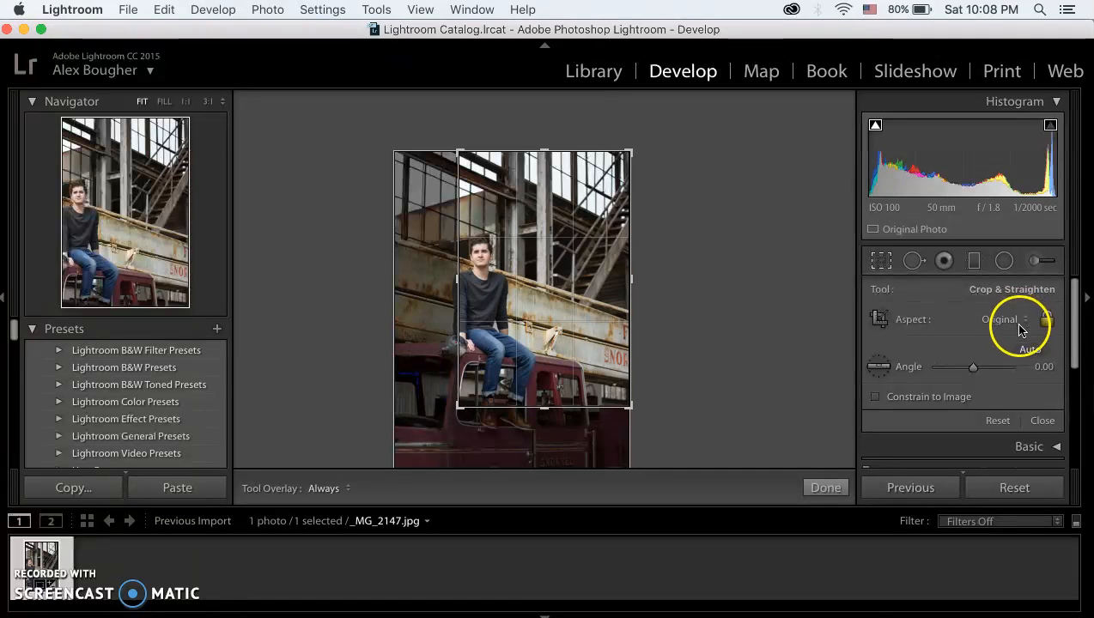
left_click(1005, 320)
left_click(1003, 317)
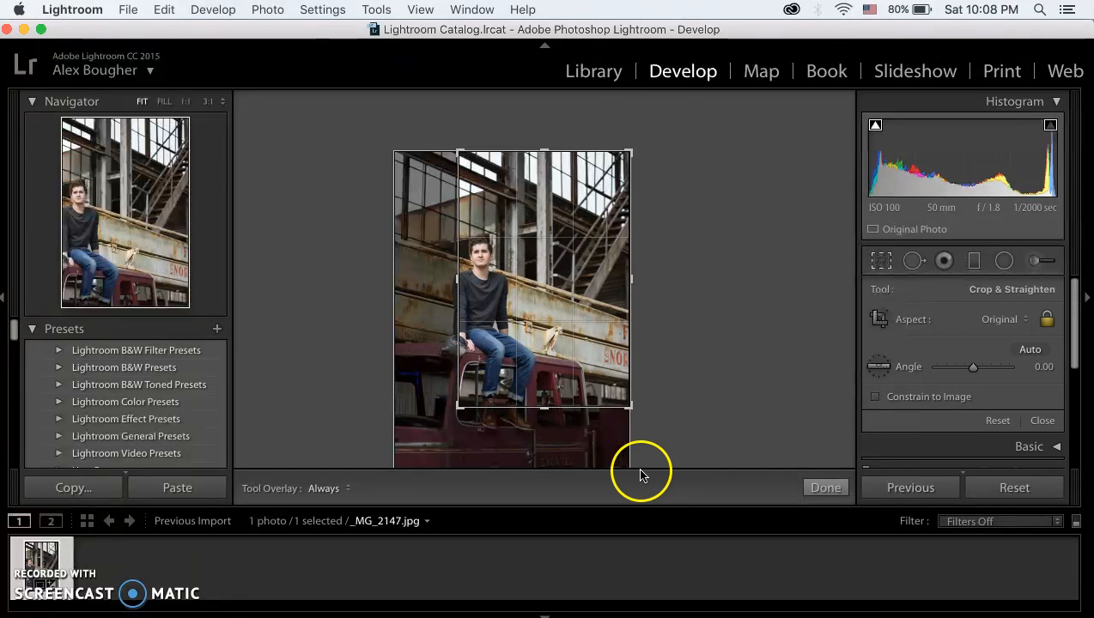
left_click(997, 421)
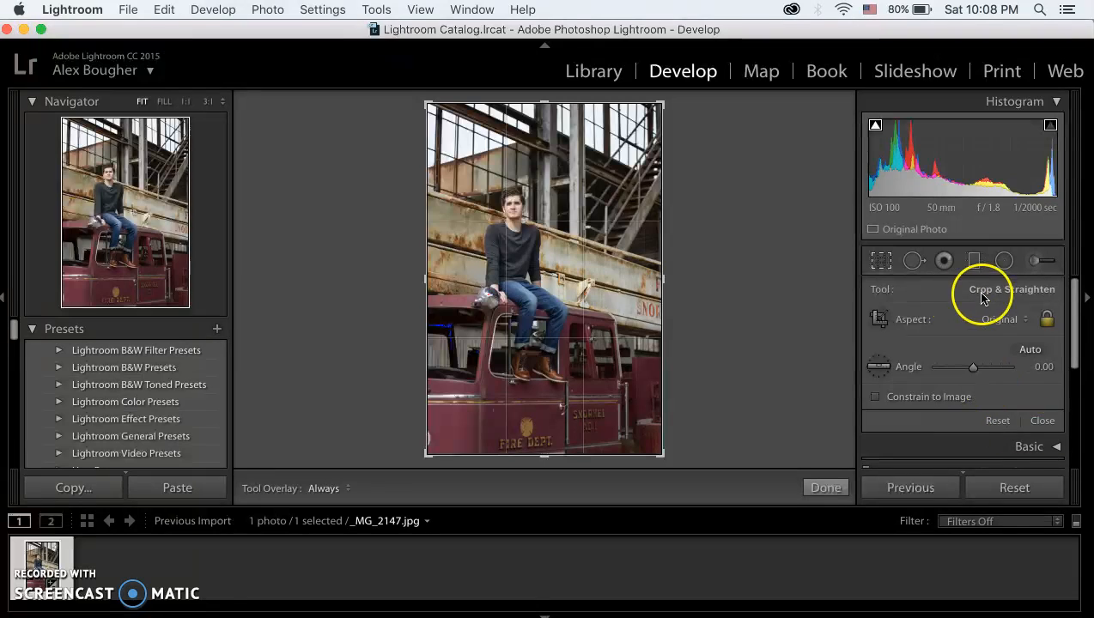
Step: Expand the Basic adjustments and set the white balance Temp to -1
left_click(1030, 446)
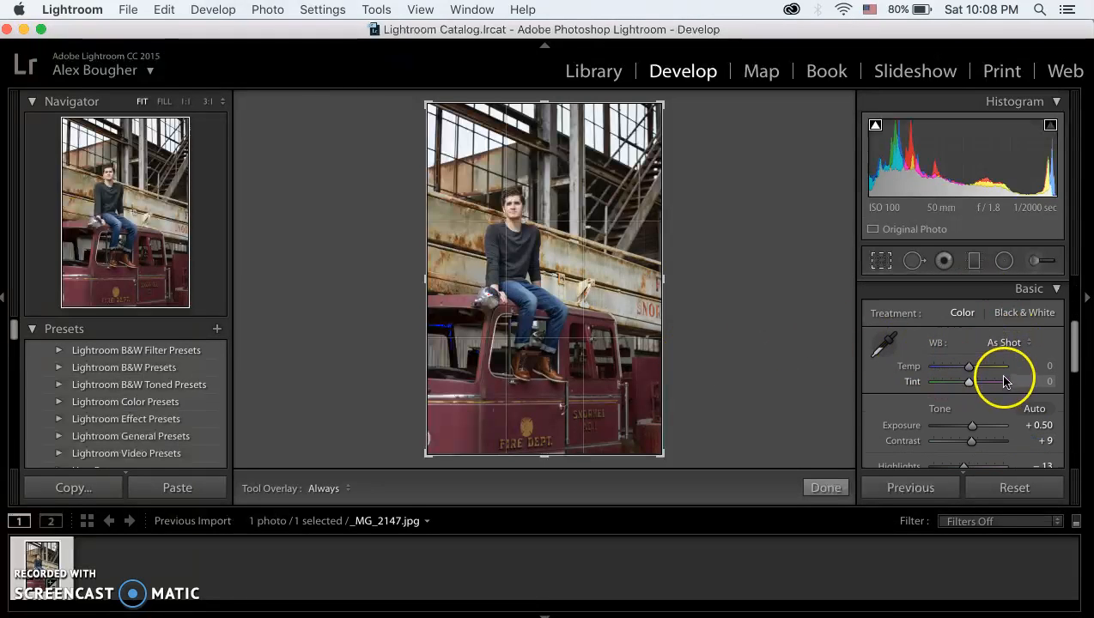
left_click_drag(972, 371, 968, 371)
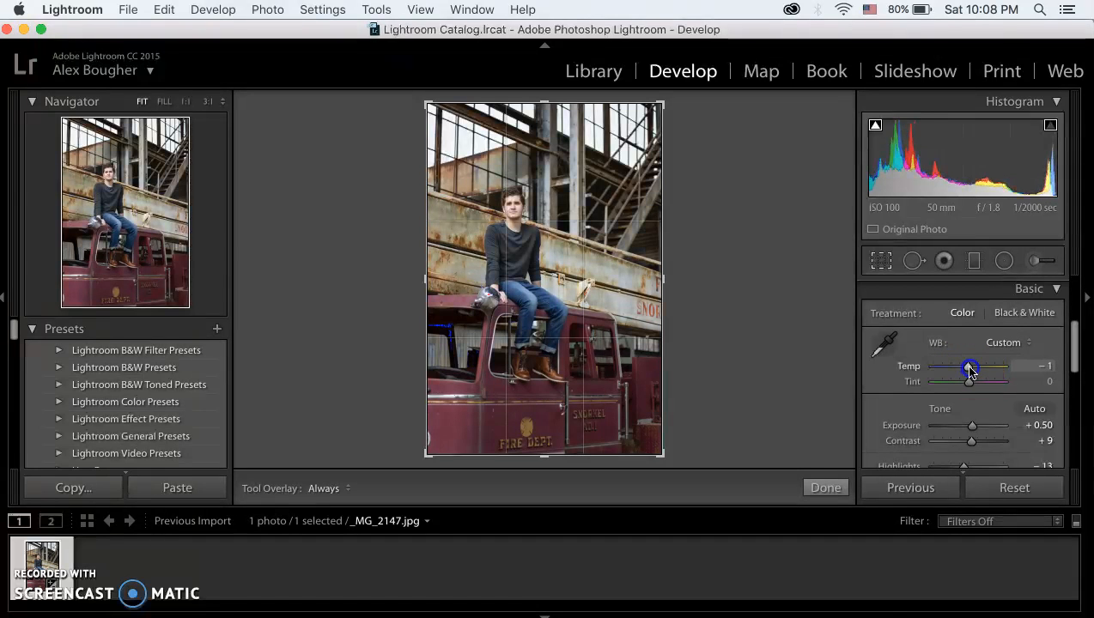
left_click(757, 305)
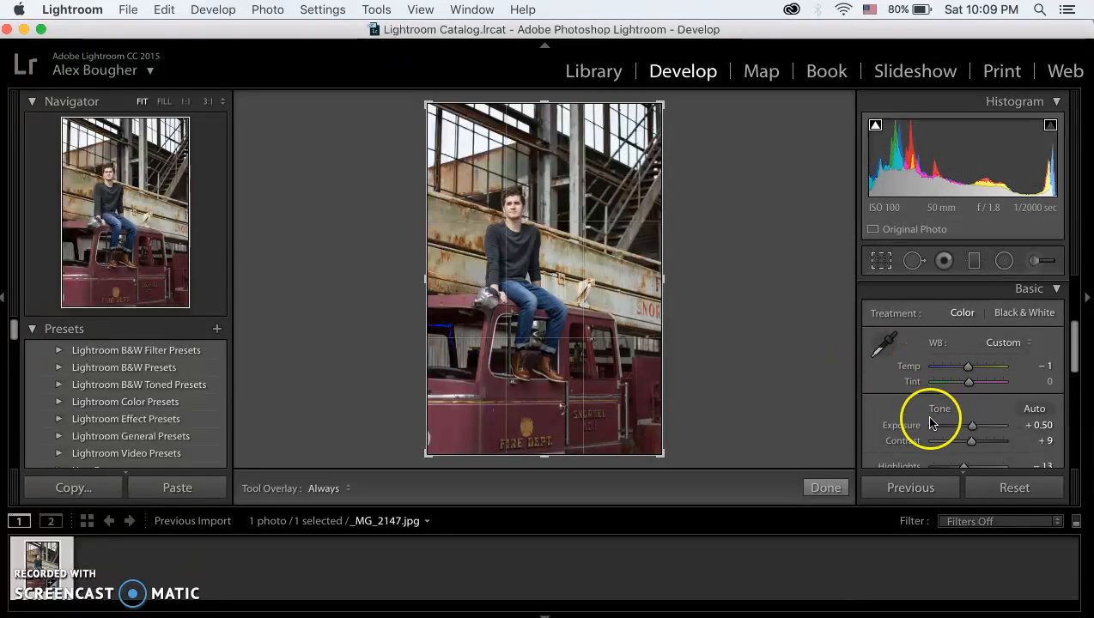
scroll(931, 422, "down", 1)
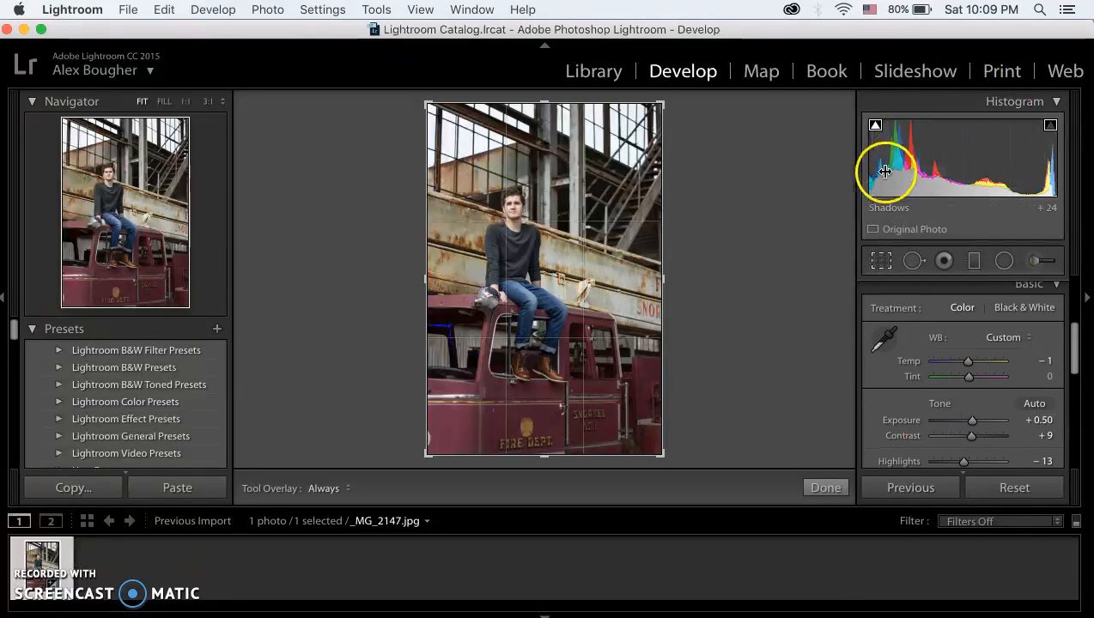